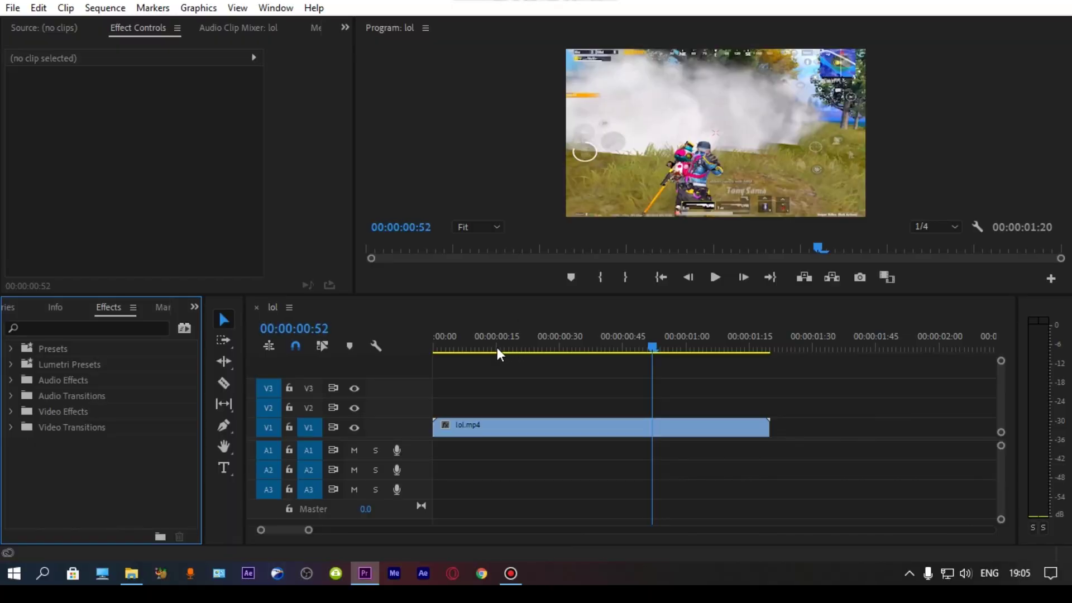
Preview the sequence, then park the playhead at 00:00:00:50.
left_click(714, 348)
left_click_drag(717, 354, 316, 357)
key("space")
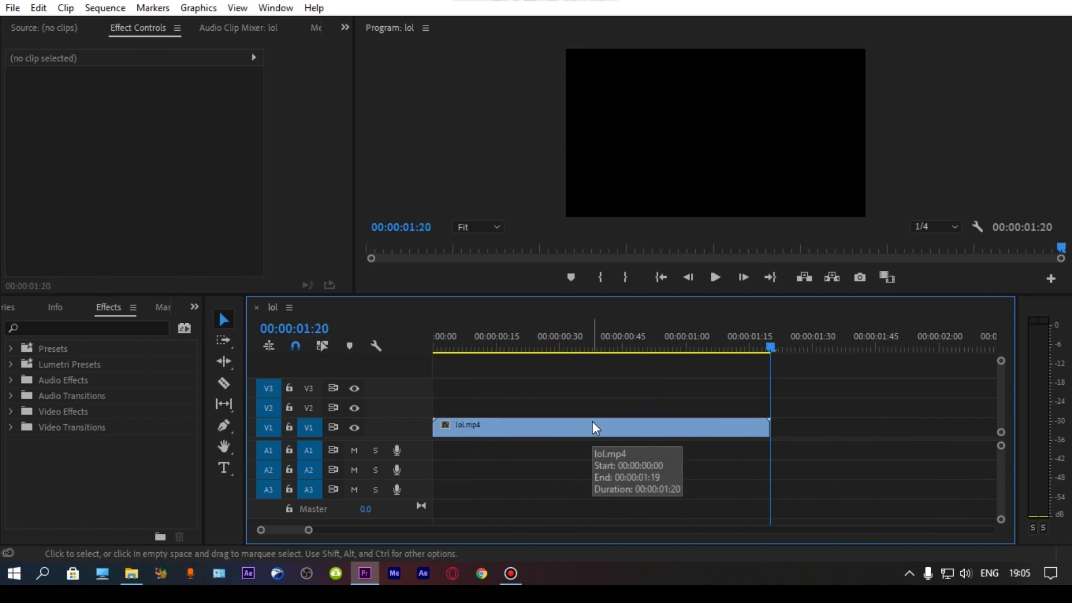
key("space")
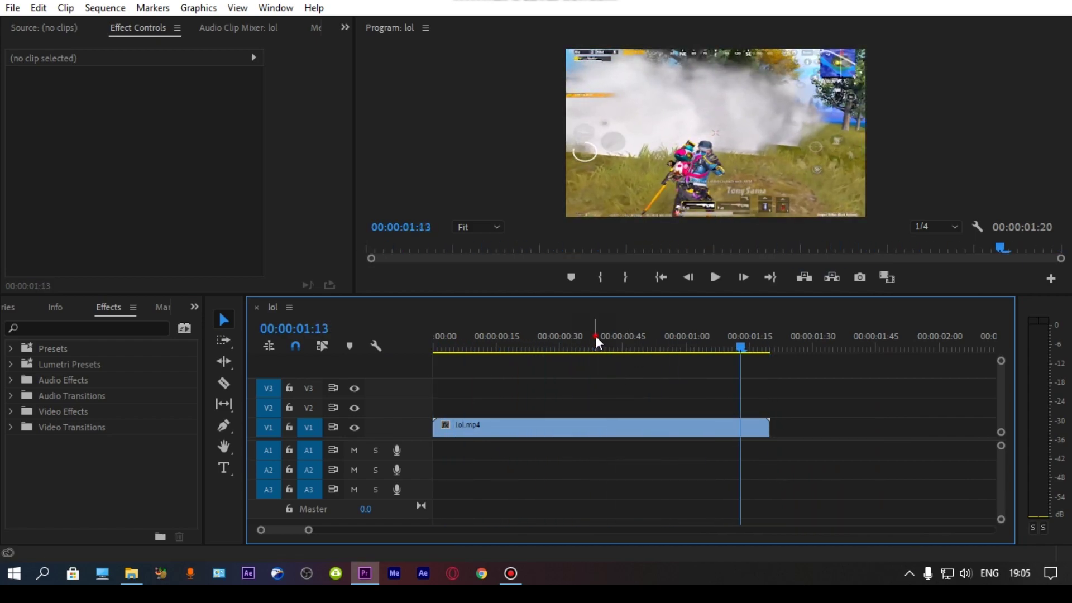
left_click(635, 349)
left_click_drag(638, 355, 643, 354)
Alt-drag a copy of lol.mp4 onto V2 and add a Scale keyframe at 100.
left_click(642, 427)
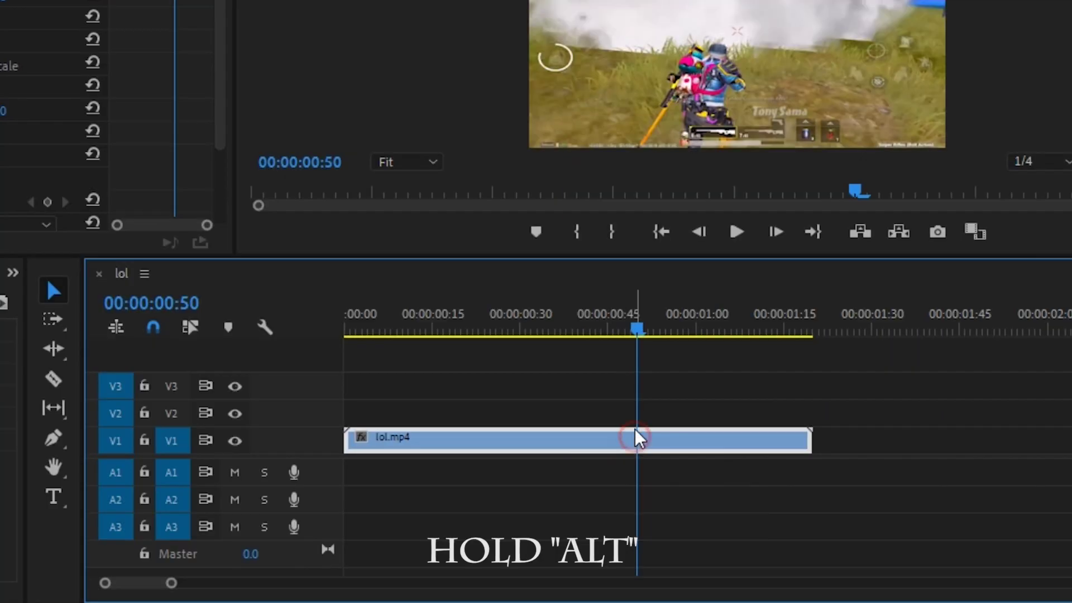
left_click_drag(643, 425, 638, 411)
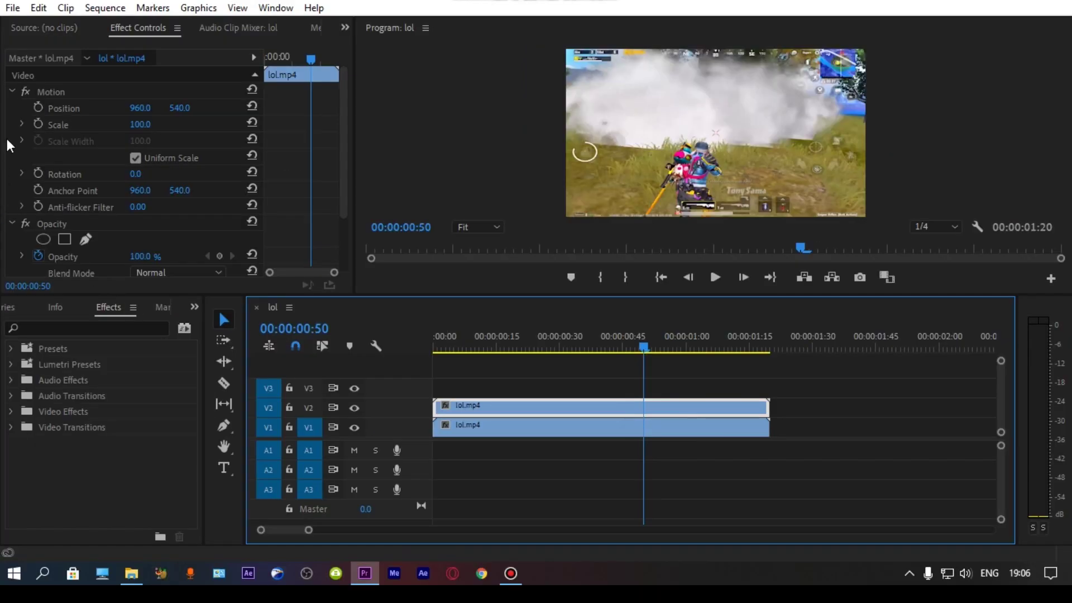
left_click(38, 127)
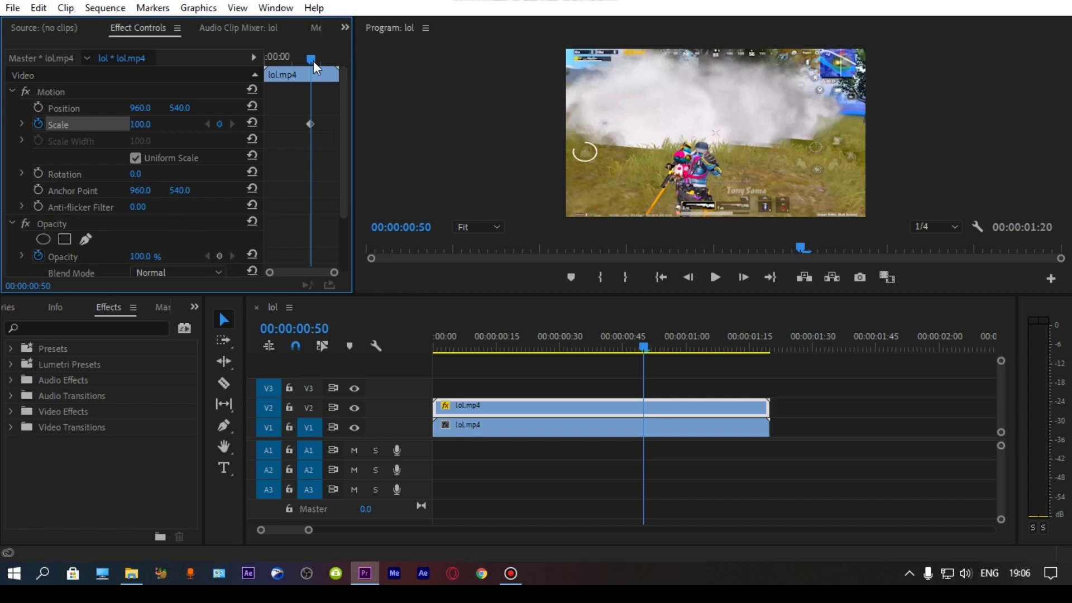
Set the copy's Scale to 200 at 00:00:01:17.
left_click_drag(313, 61, 339, 72)
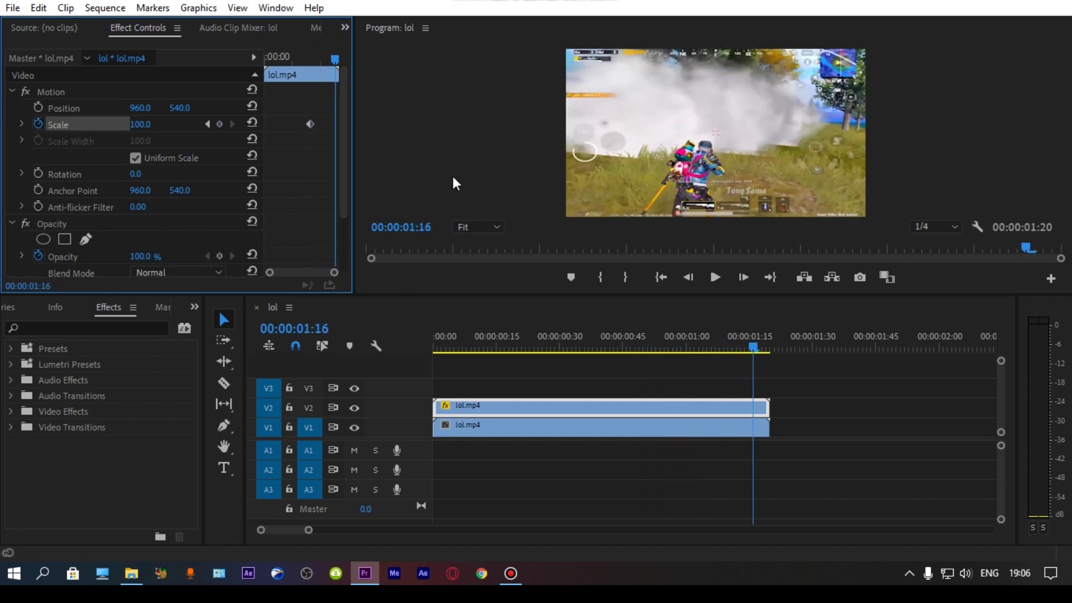
left_click_drag(760, 348, 757, 349)
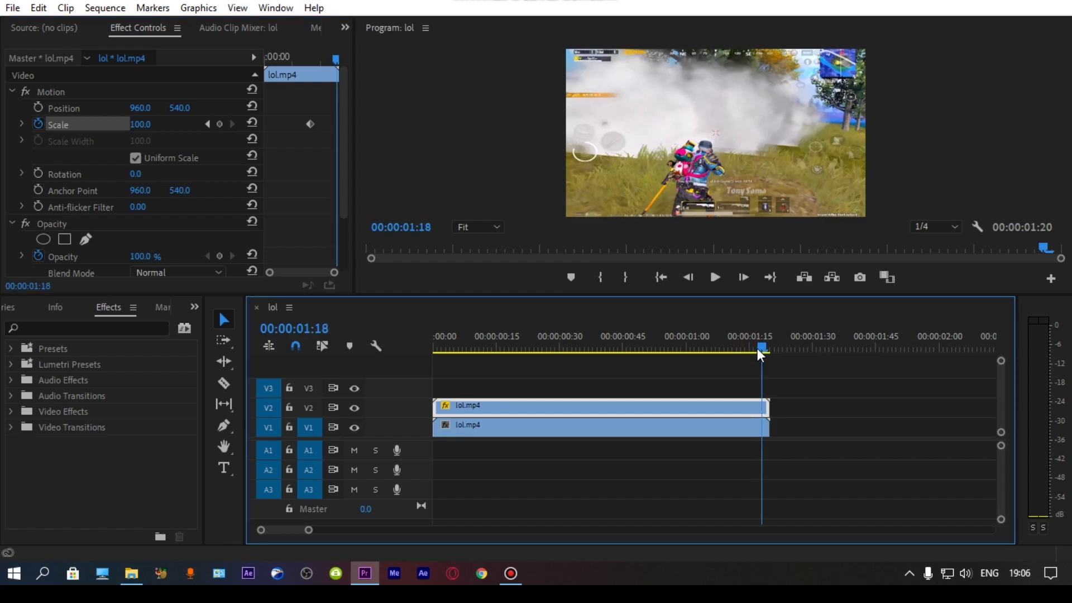
left_click(132, 125)
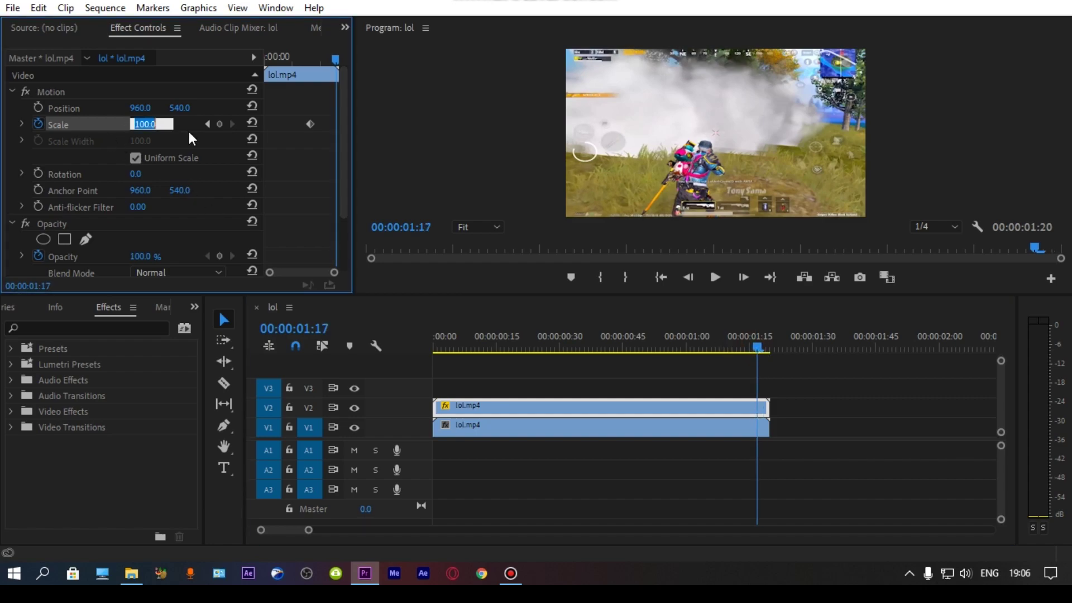
type("20")
type("0")
key("Return")
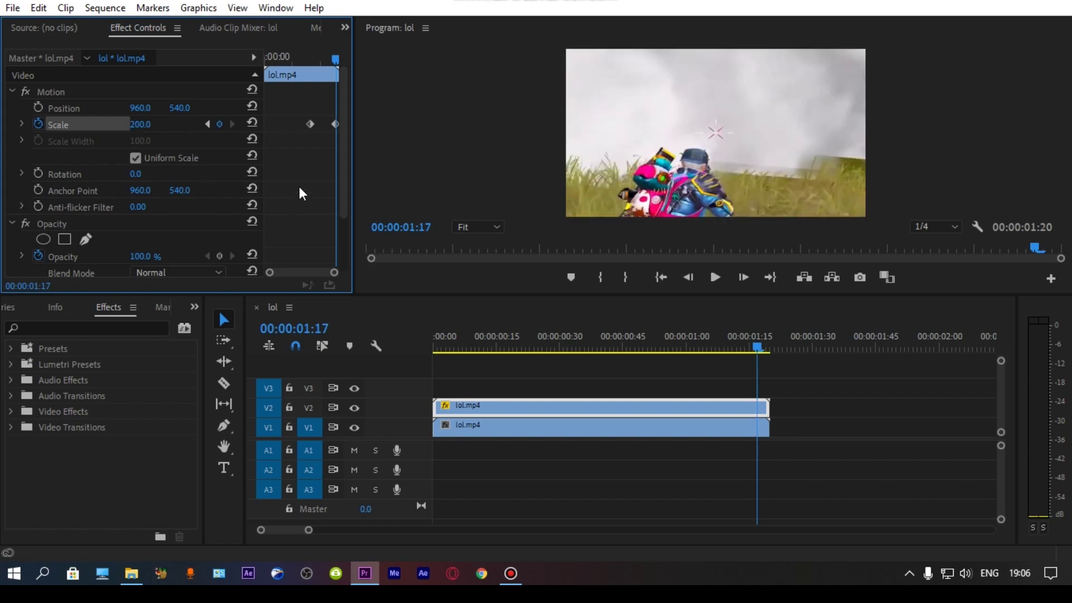
left_click_drag(341, 170, 343, 195)
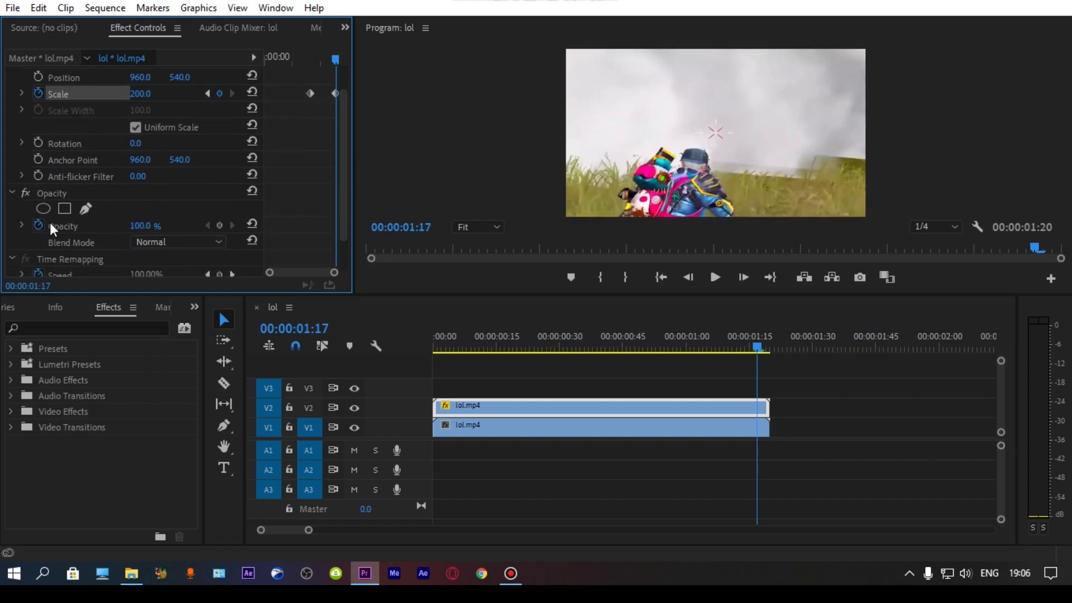
Keyframe the copy's Opacity to 0% at 00:00:01:17 and preview from the start.
left_click(221, 226)
left_click(162, 223)
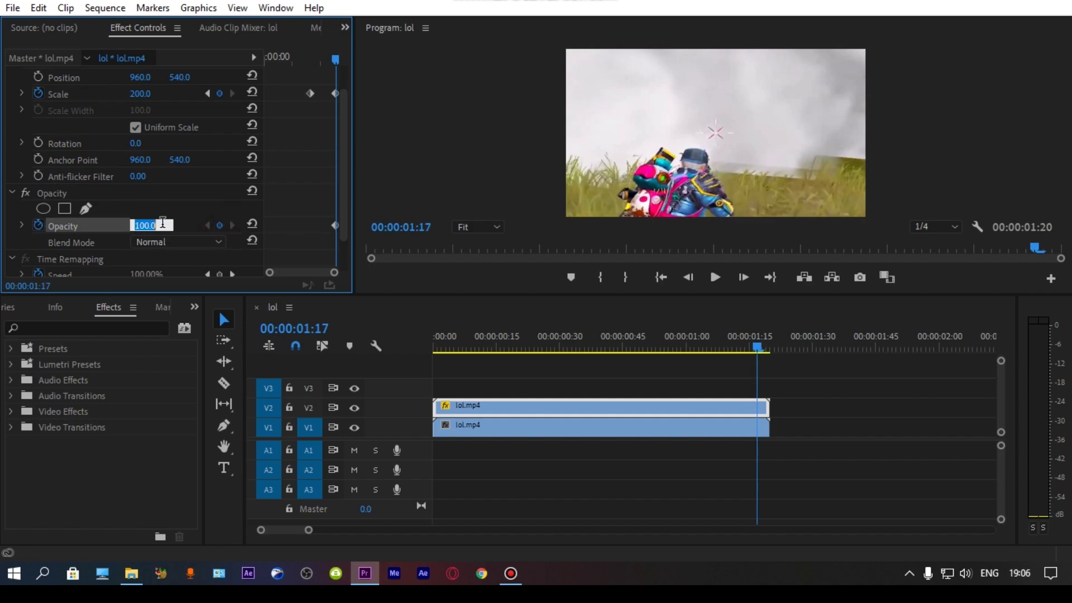
type("0")
key("Return")
key("Home")
key("space")
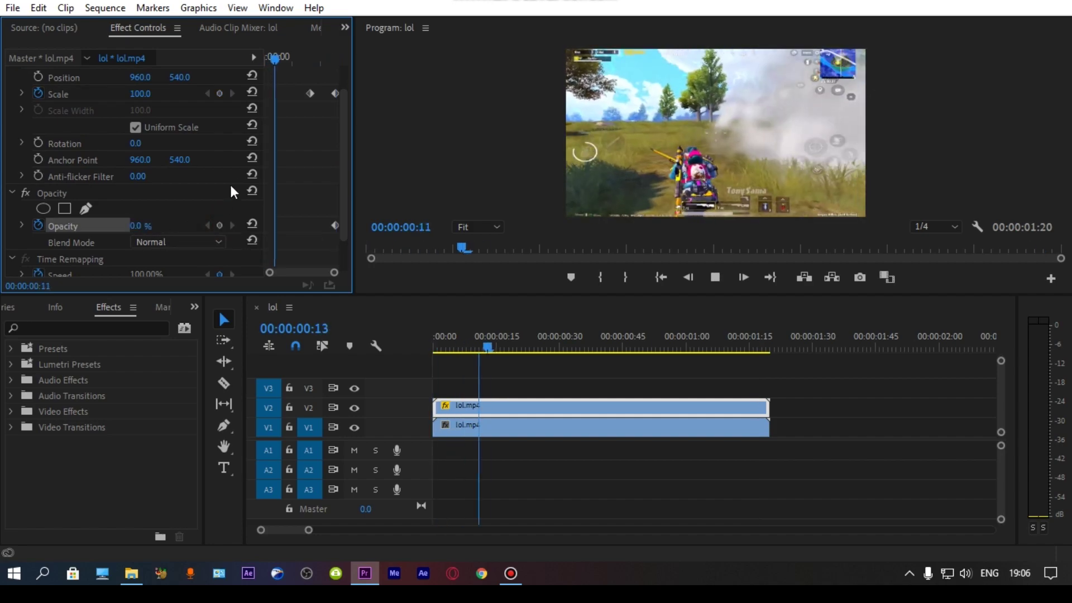
Set the copy's Opacity to 100% at 00:00:00:50.
left_click(311, 60)
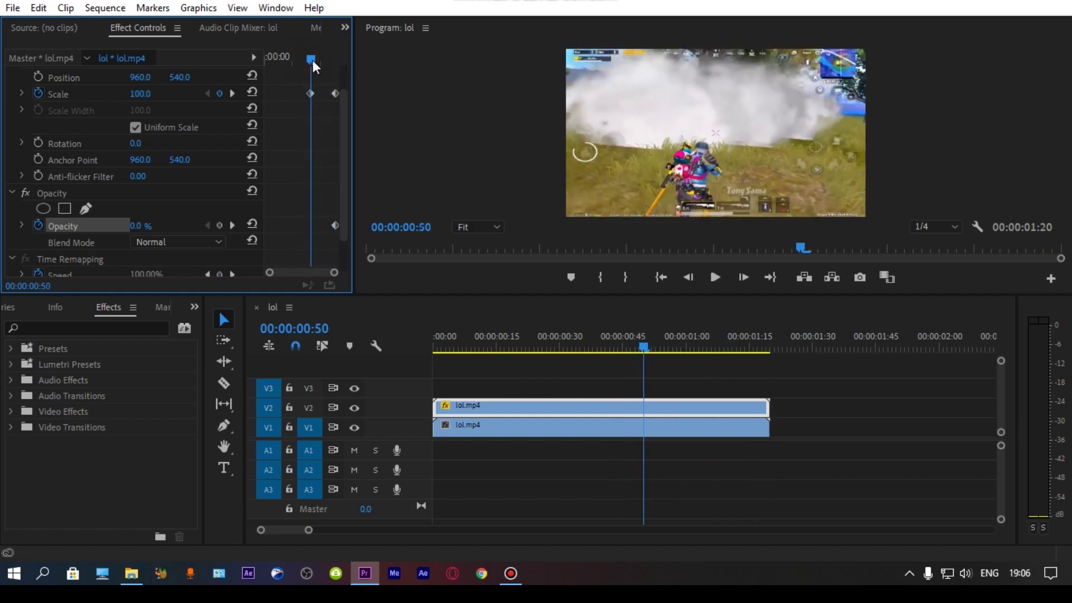
left_click(139, 230)
type("10")
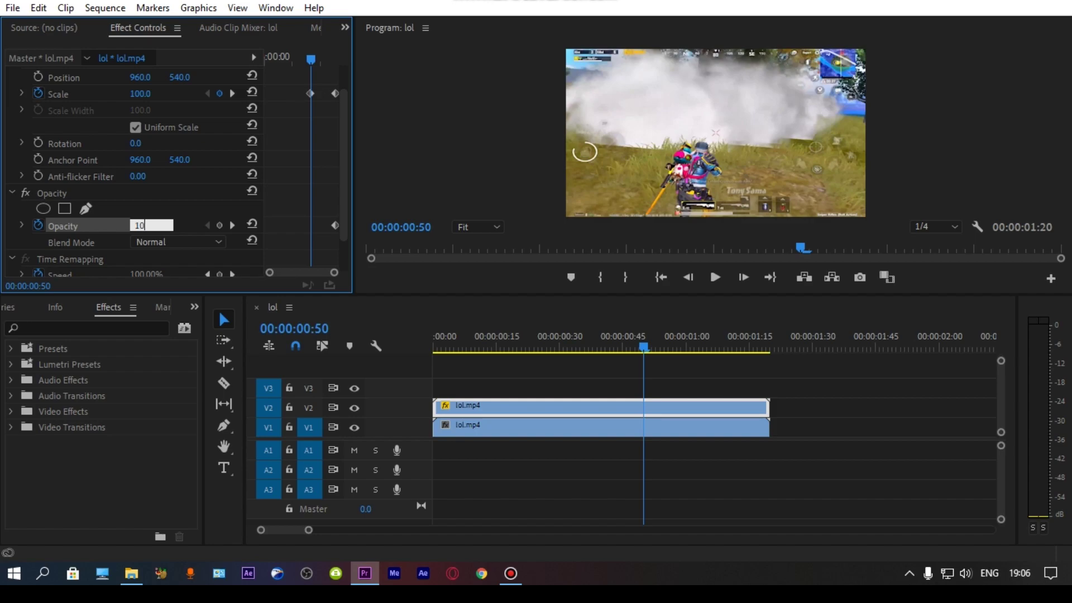
type("0")
key("Return")
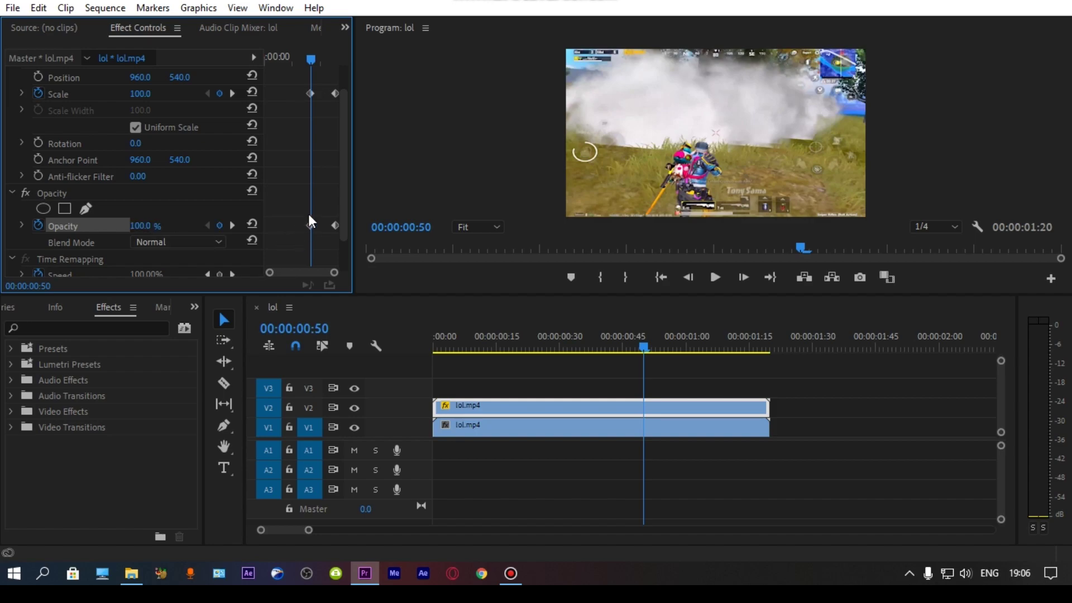
left_click_drag(346, 205, 347, 242)
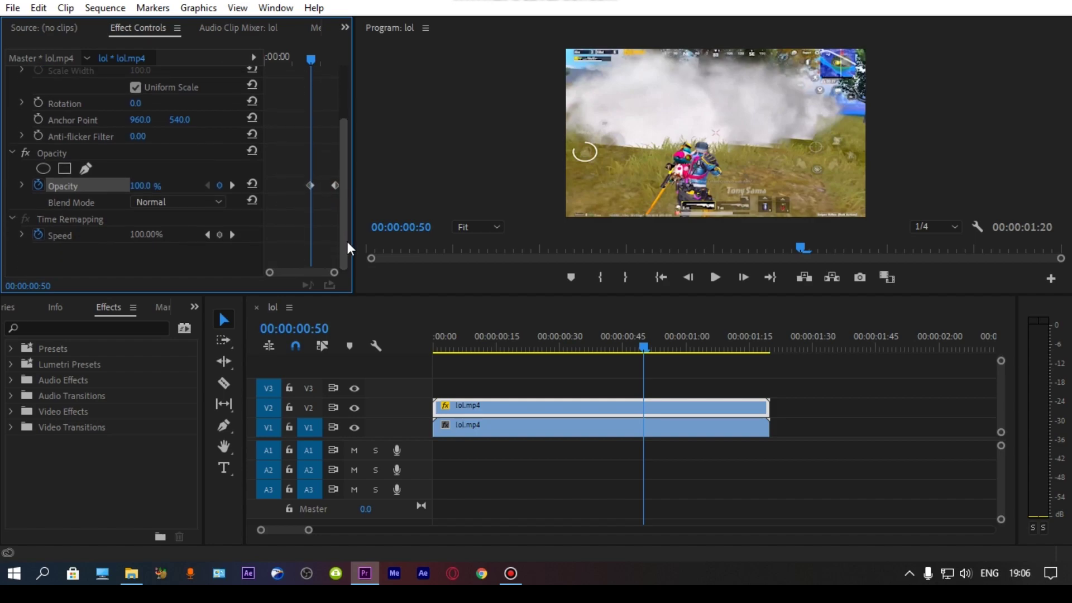
Apply Brightness & Contrast to the V2 copy and start keyframing Brightness.
left_click(98, 328)
type("b")
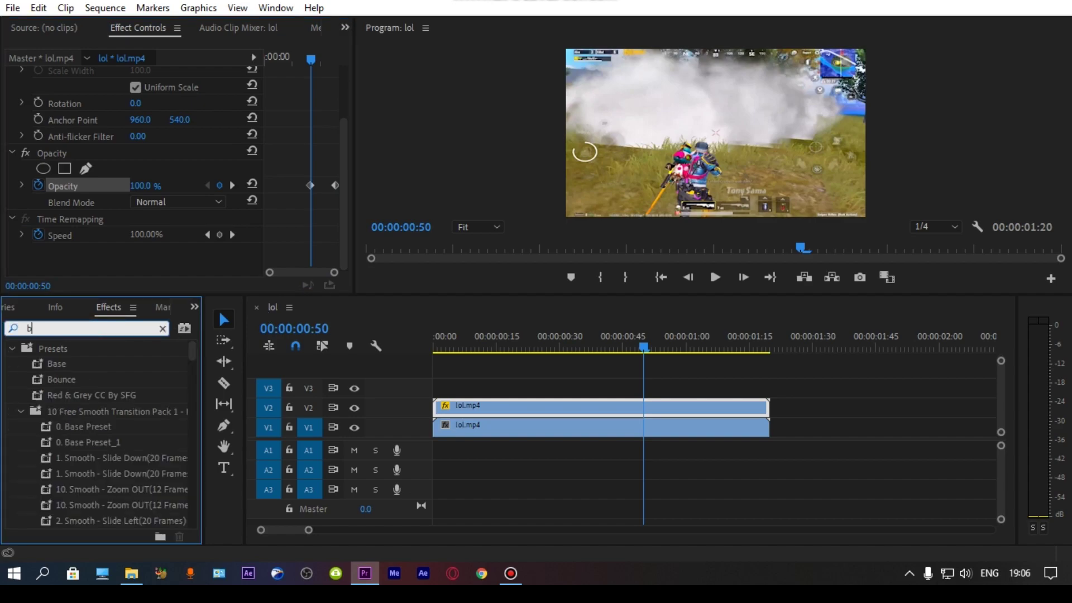
type("r")
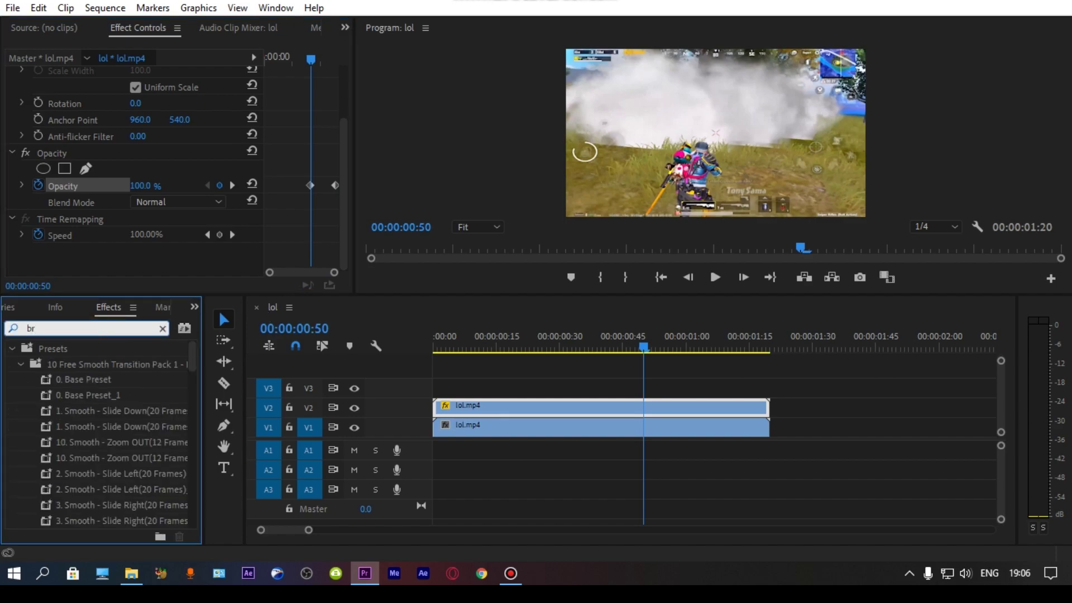
type("igh")
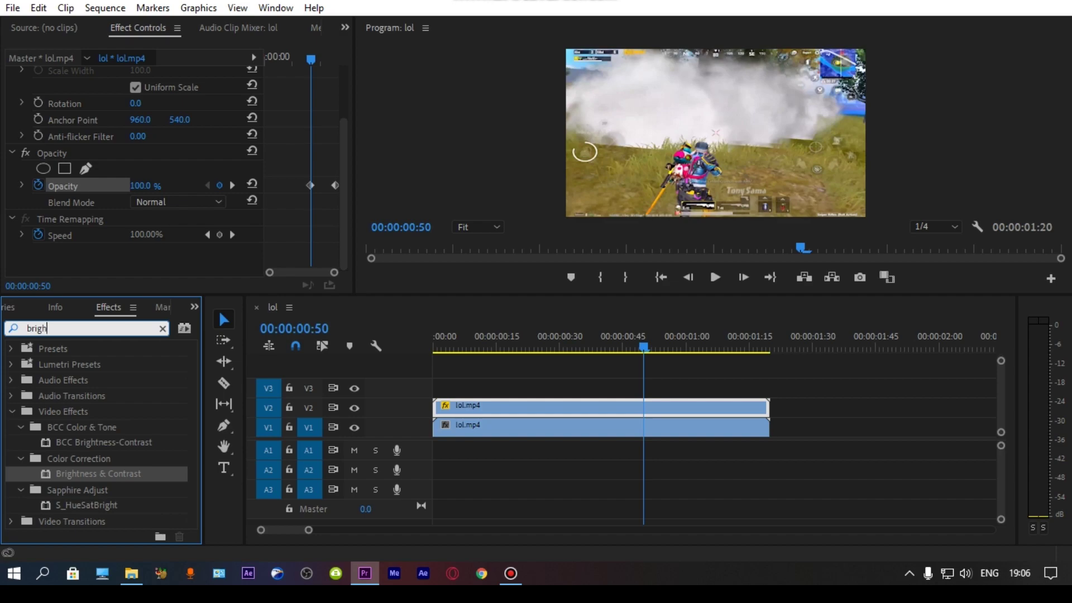
type("t")
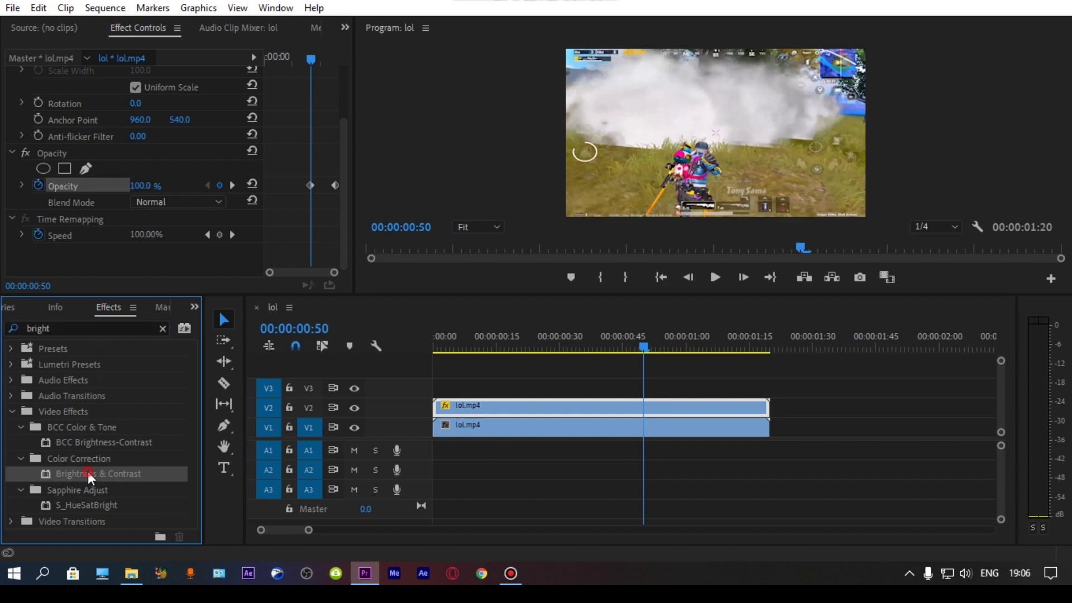
left_click_drag(113, 474, 578, 412)
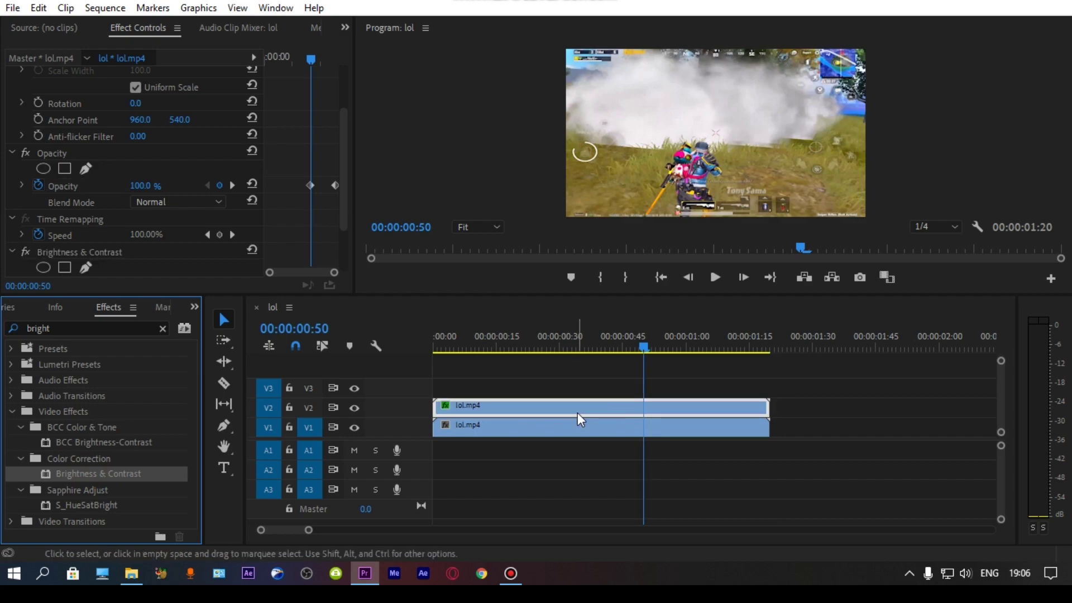
left_click_drag(342, 186, 346, 228)
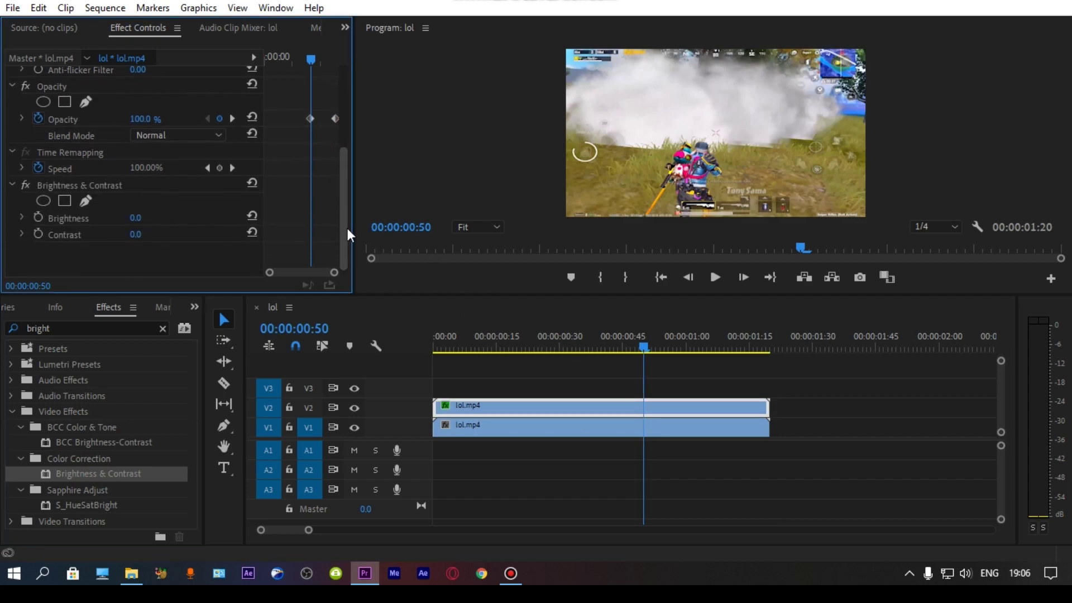
left_click(38, 218)
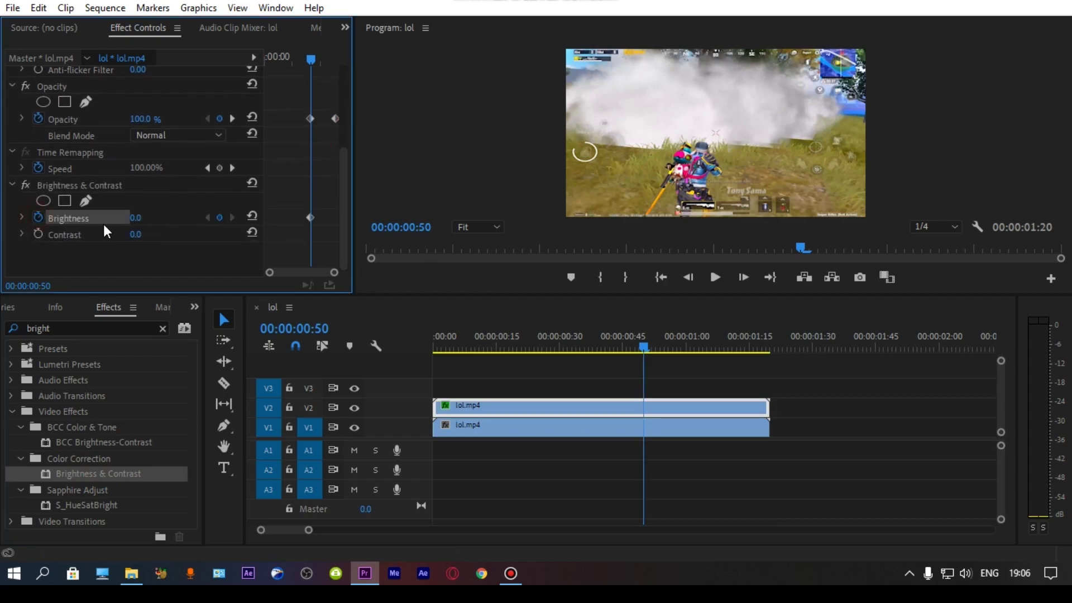
Keyframe Brightness 45 at 00:00:00:50 and 0 at 00:00:00:49.
left_click(136, 217)
type("4")
type("5")
key("Return")
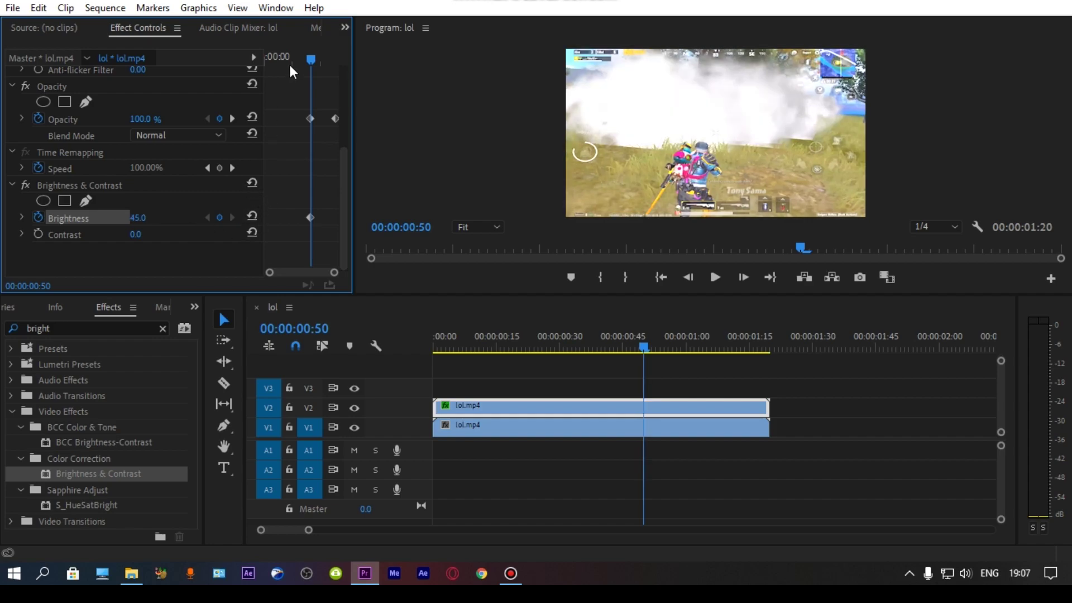
key("Left")
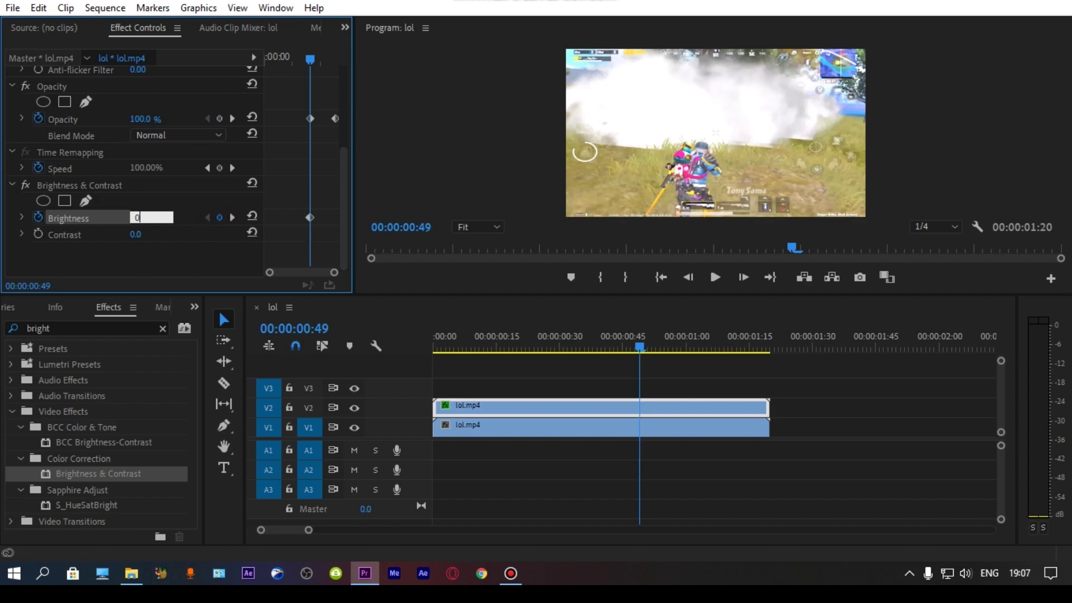
key("Return")
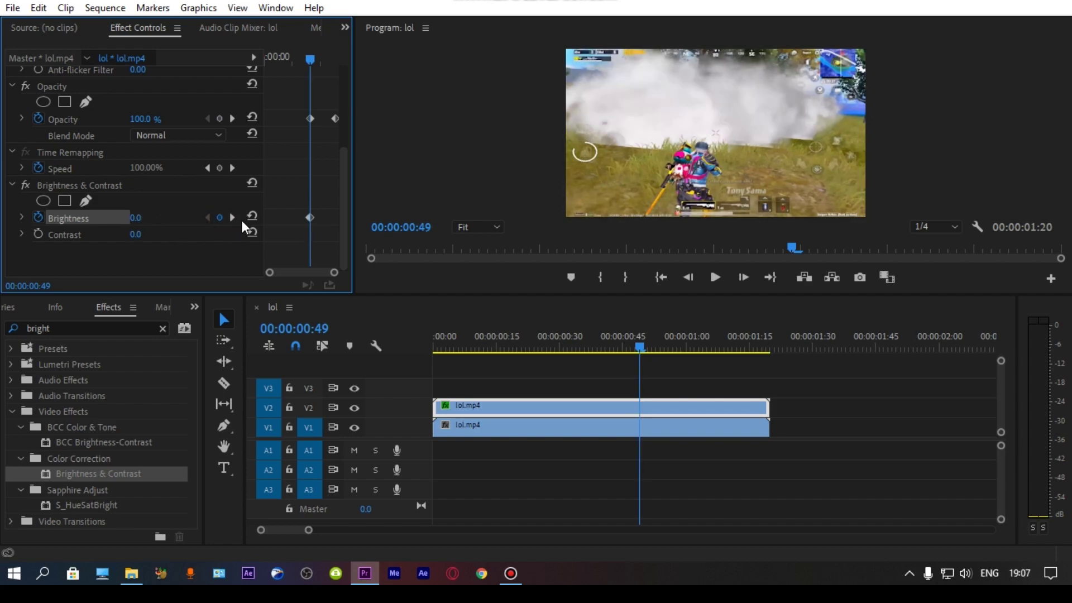
Return Brightness to 0 at 00:00:01:17 and render effects In to Out.
left_click_drag(312, 57, 337, 74)
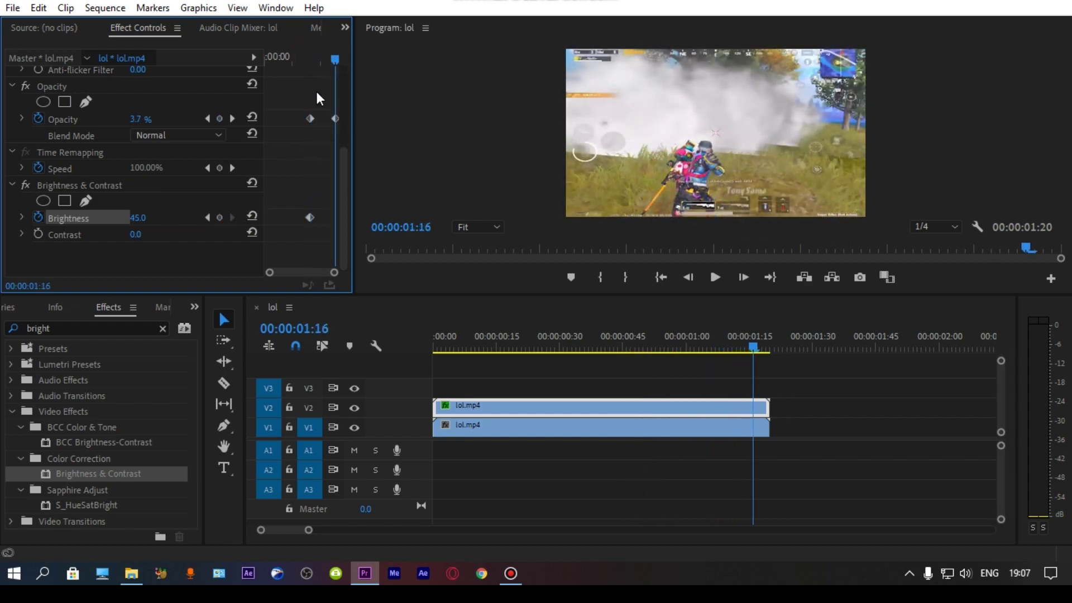
left_click(233, 118)
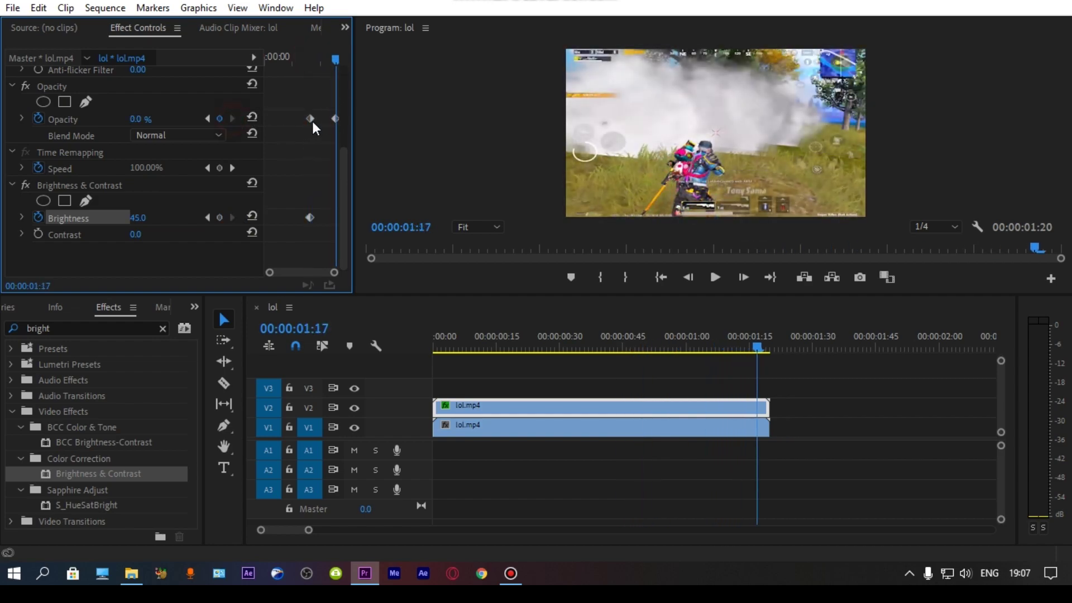
left_click(138, 218)
type("0")
key("Return")
left_click(105, 7)
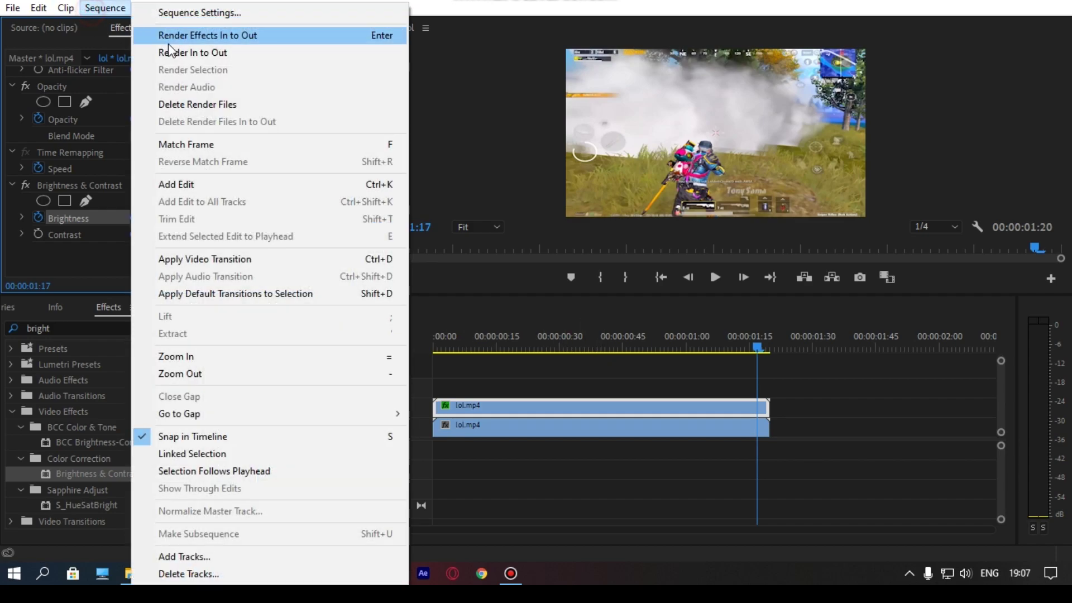
left_click(193, 52)
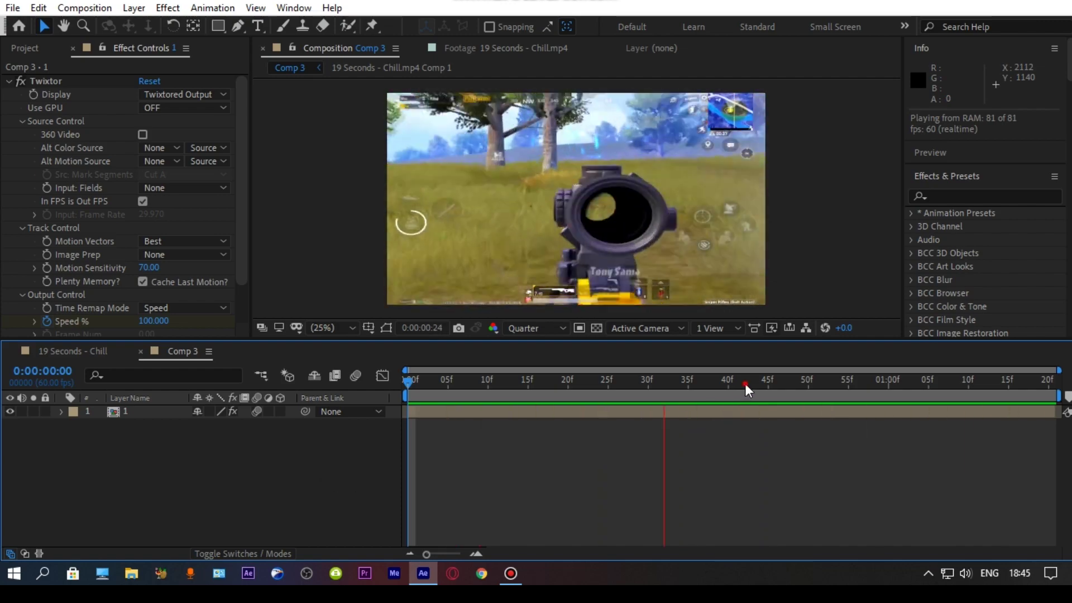
Cue Comp 3 to frame 49 and select the Twixtor footage layer.
left_click(785, 388)
left_click_drag(784, 390, 803, 397)
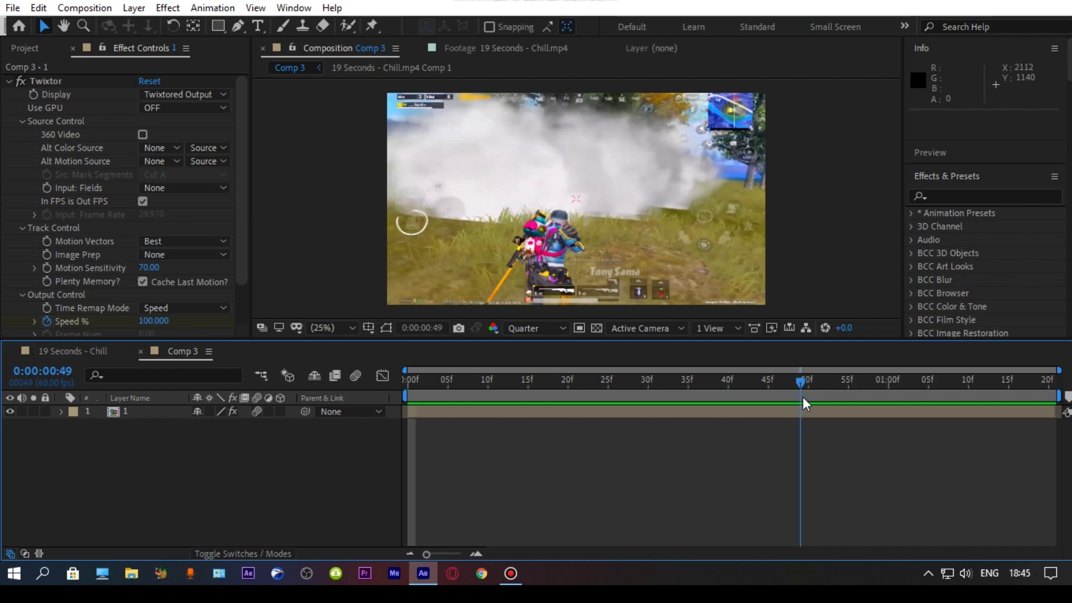
left_click(798, 406)
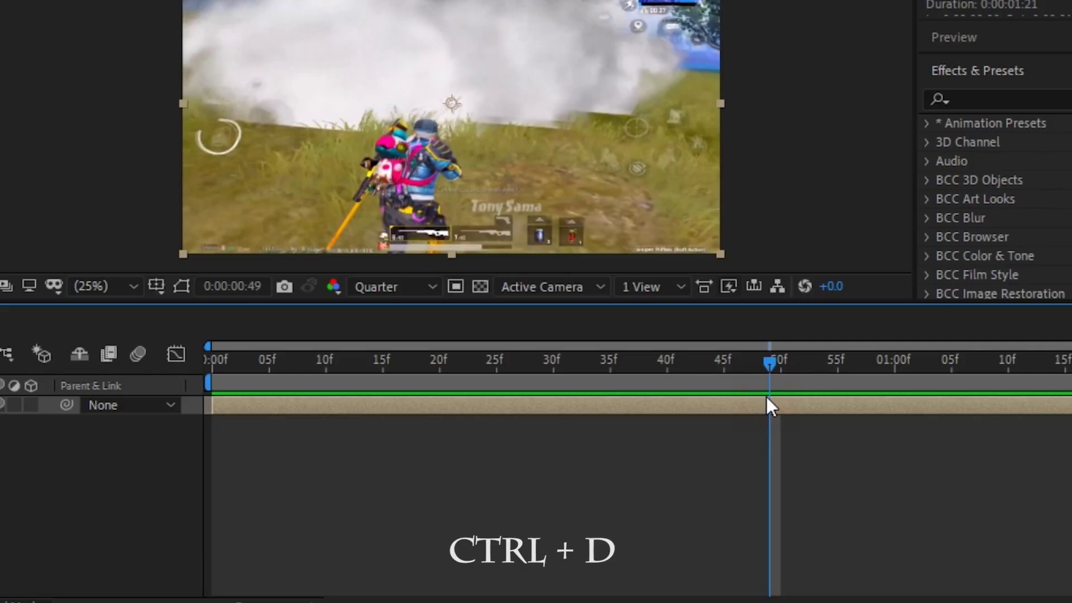
Duplicate the Twixtor layer and add starting keyframes on the copy at frame 49.
key("ctrl+d")
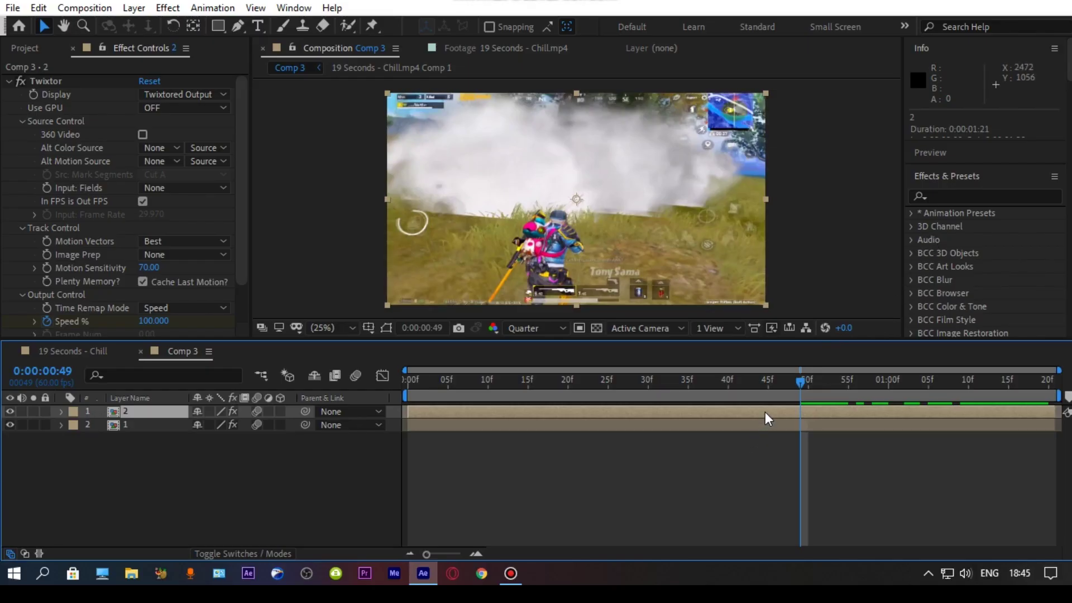
key("s")
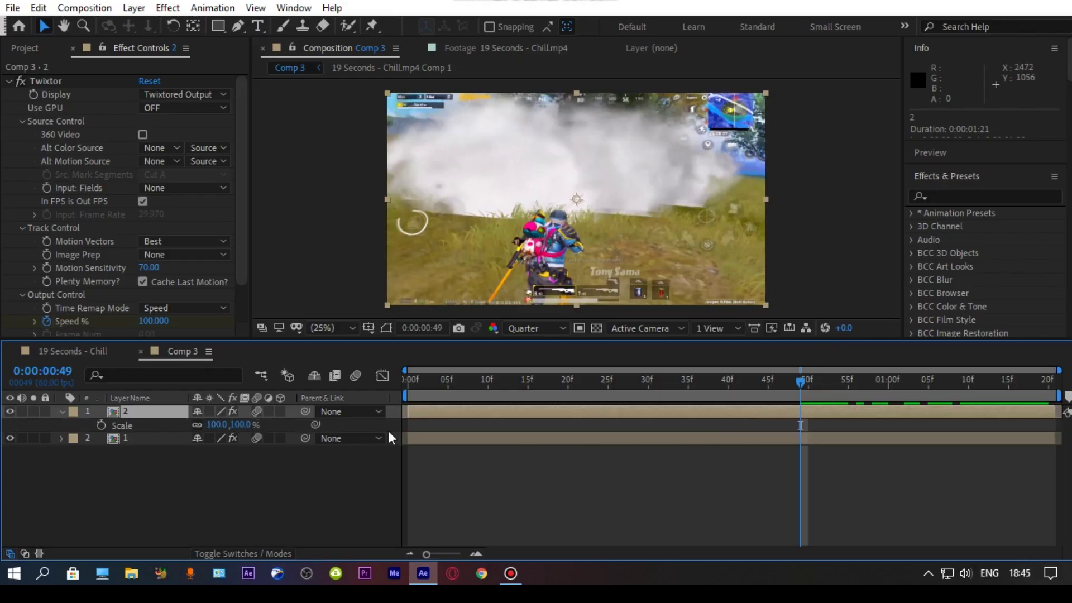
key("t")
key("Return")
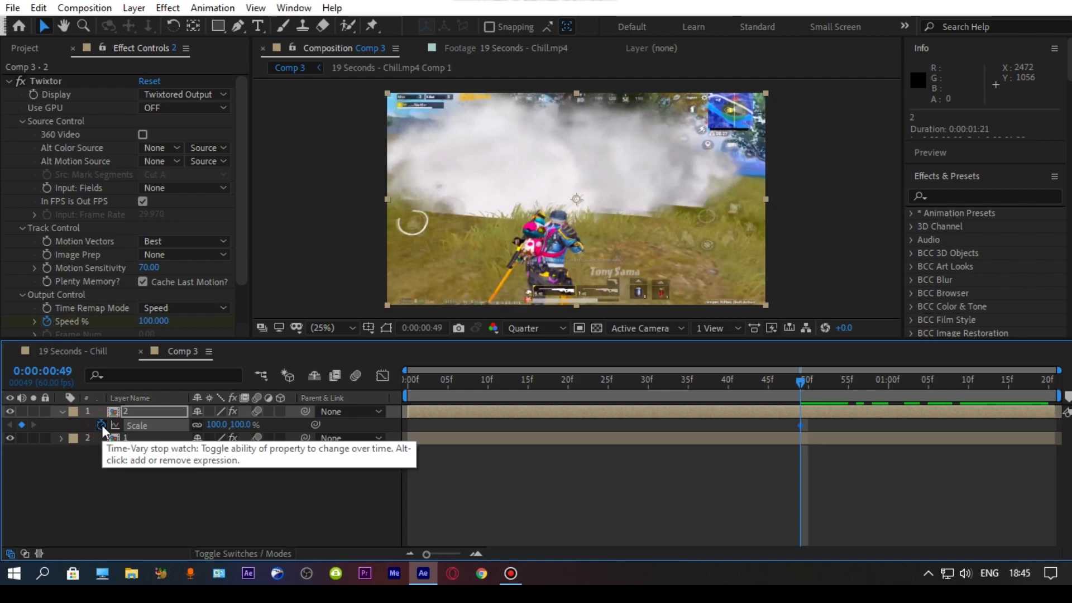
left_click(102, 424)
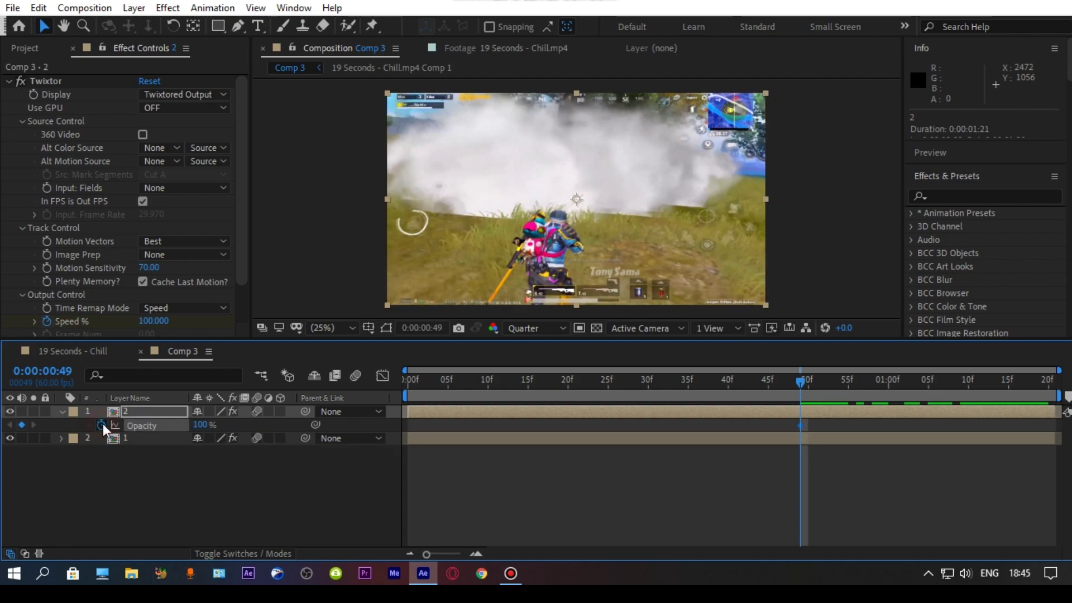
key("u")
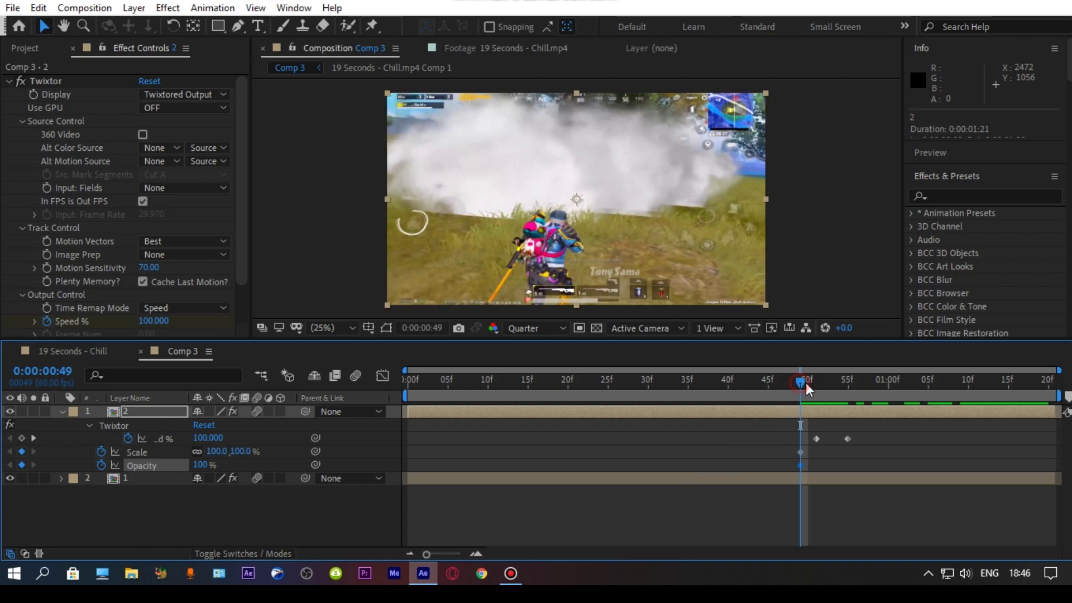
At the clip's end, set the copy's Opacity to 0% and Scale to 200%.
left_click_drag(807, 382, 1037, 404)
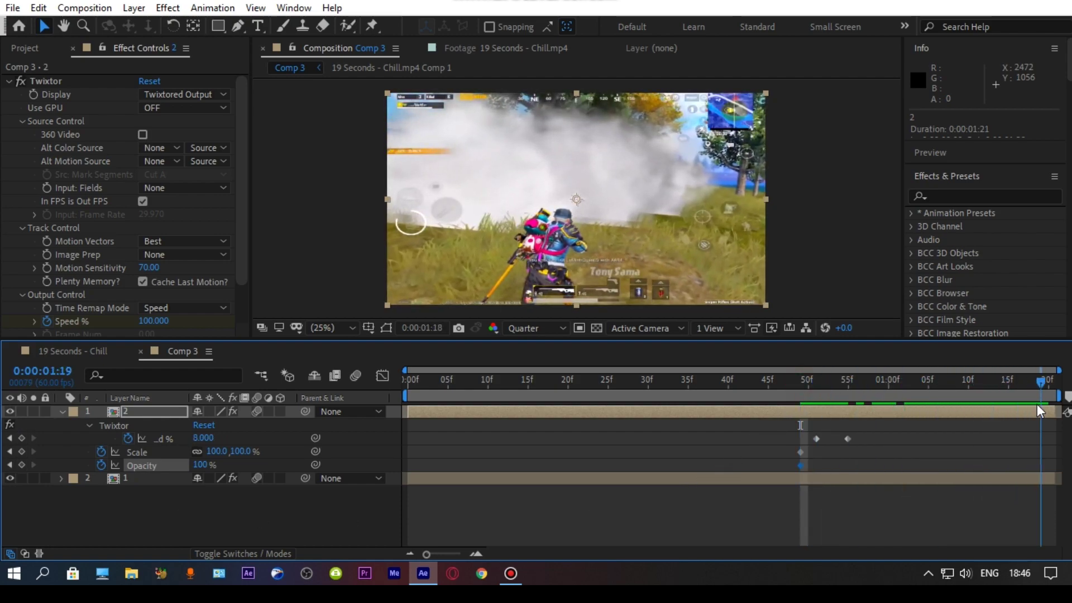
left_click(199, 465)
type("0")
key("Return")
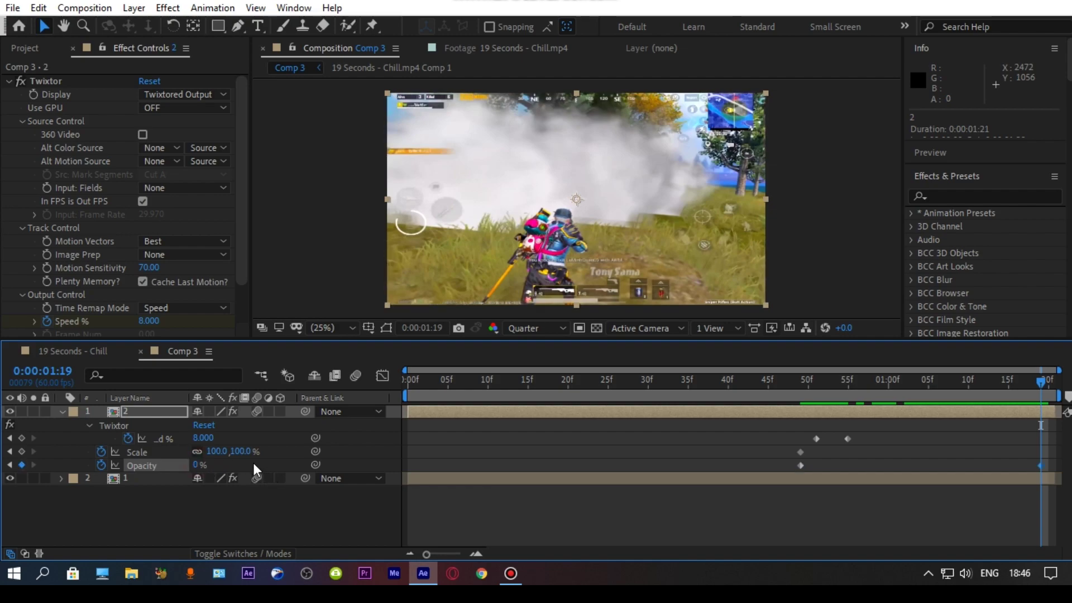
left_click(241, 454)
type("2")
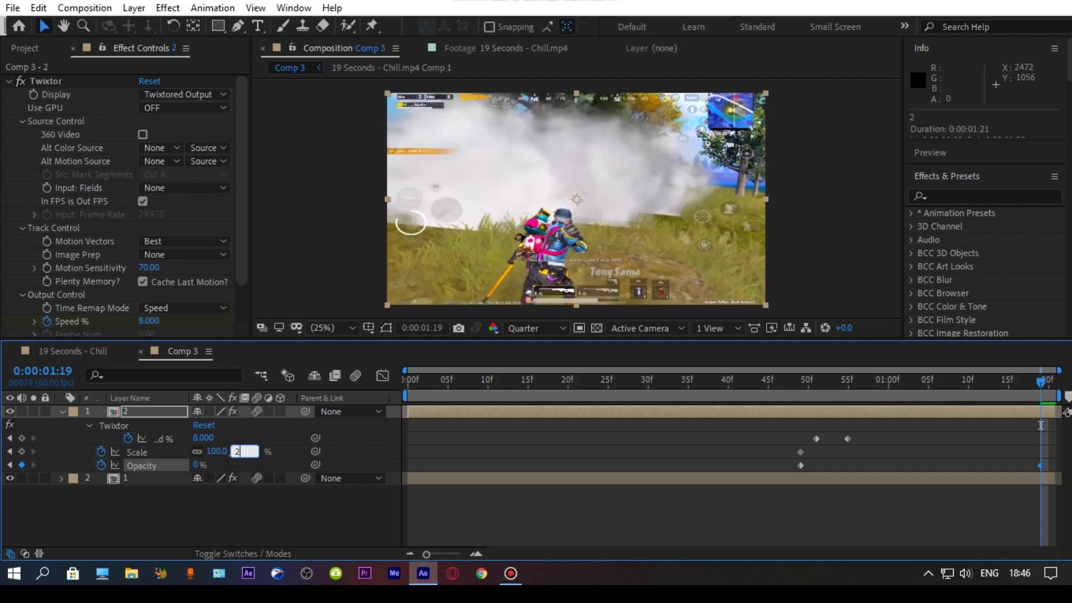
type("00")
key("Return")
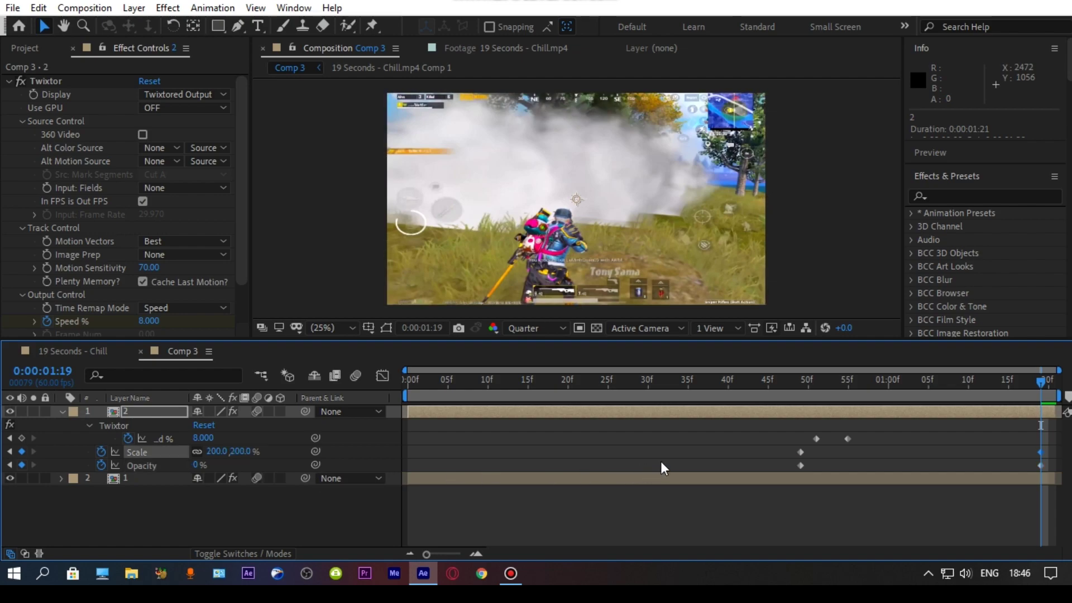
Easy Ease the Scale and Opacity keyframes, then collapse and deselect the layer.
mouse_move(768, 452)
left_mouse_down()
mouse_move(1002, 463)
mouse_move(1070, 478)
left_mouse_up()
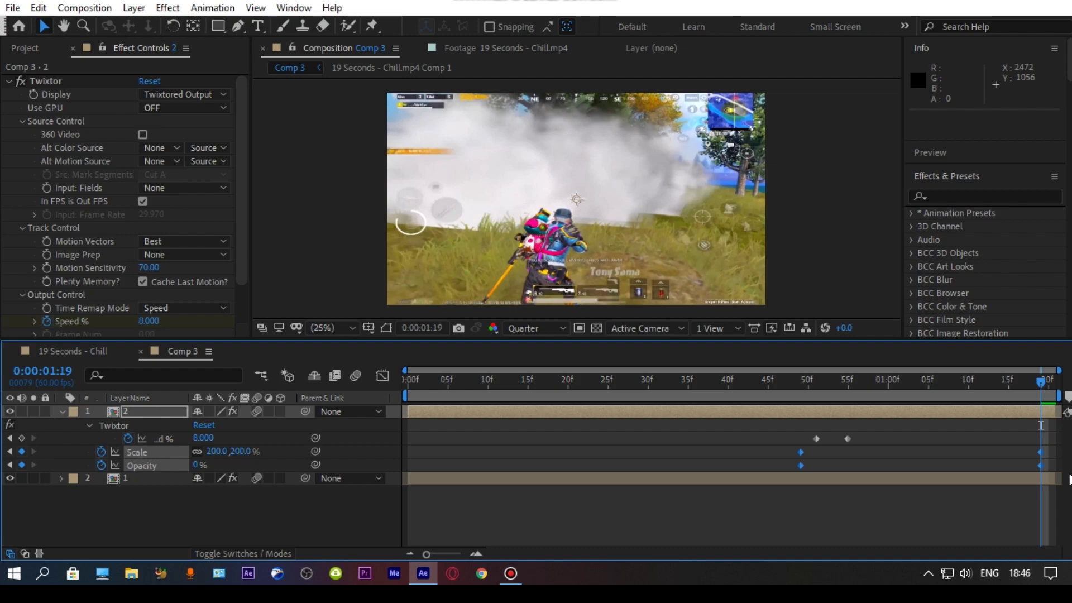
key("F9")
left_click(587, 414)
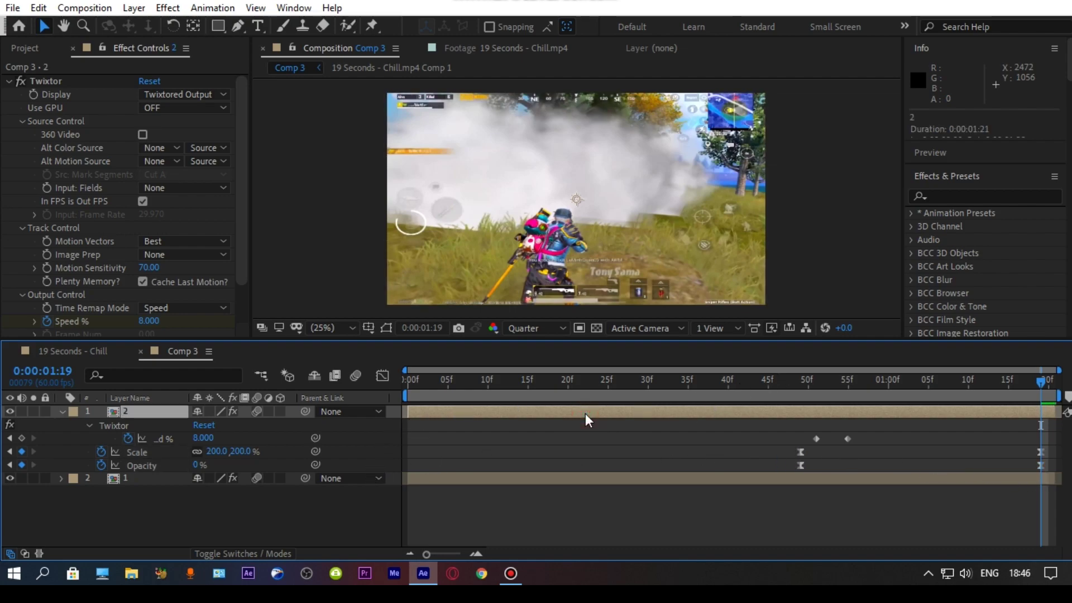
key("u")
left_click(316, 506)
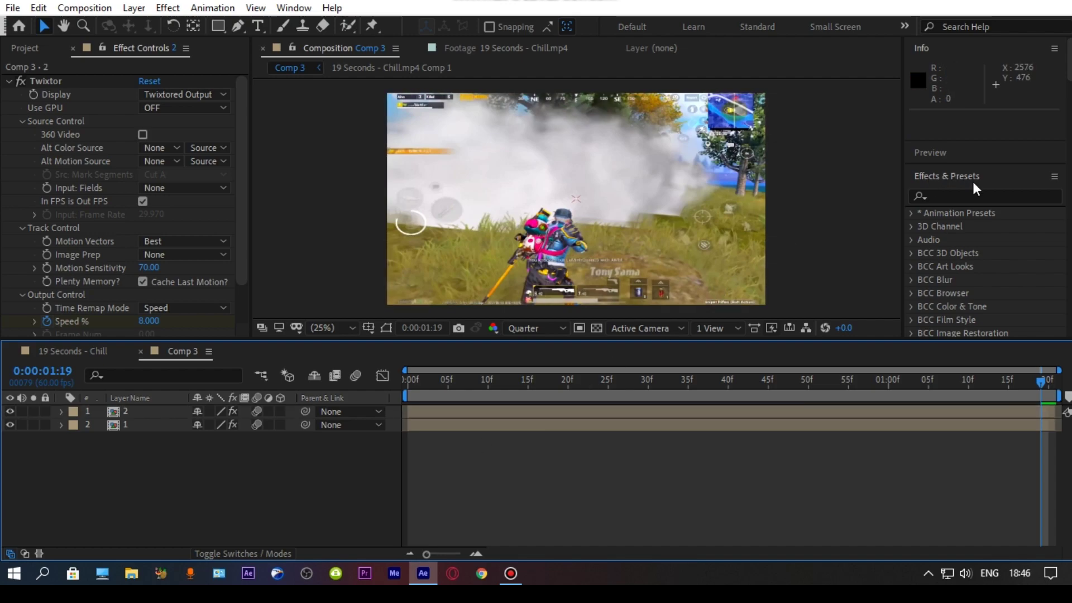
Drag Brightness & Contrast from a 'brightness' search onto layer 1 and reveal its keyframes.
left_click(972, 197)
type("br")
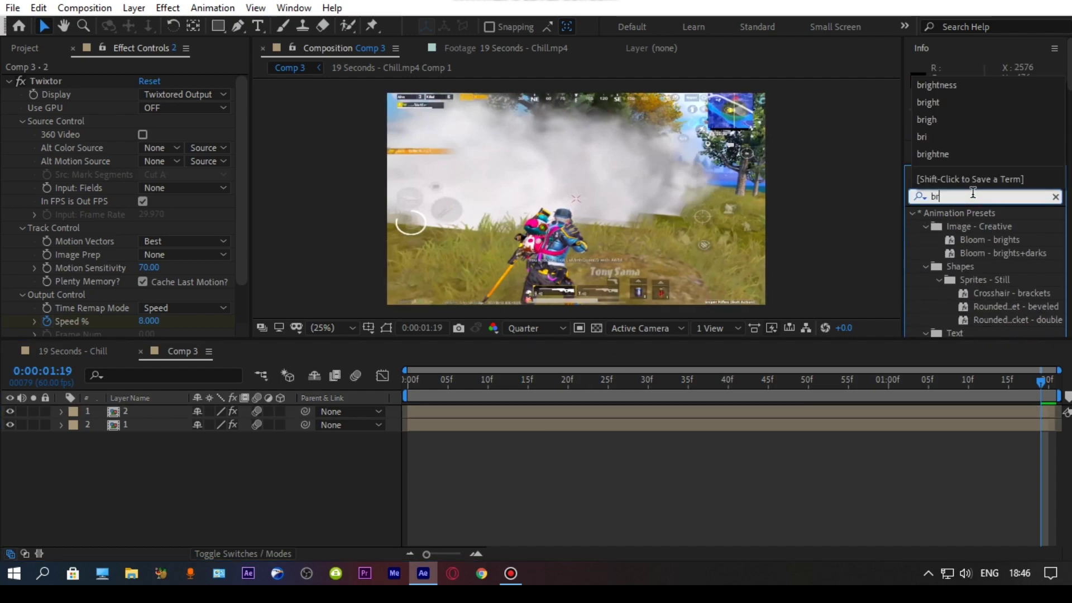
type("ightness")
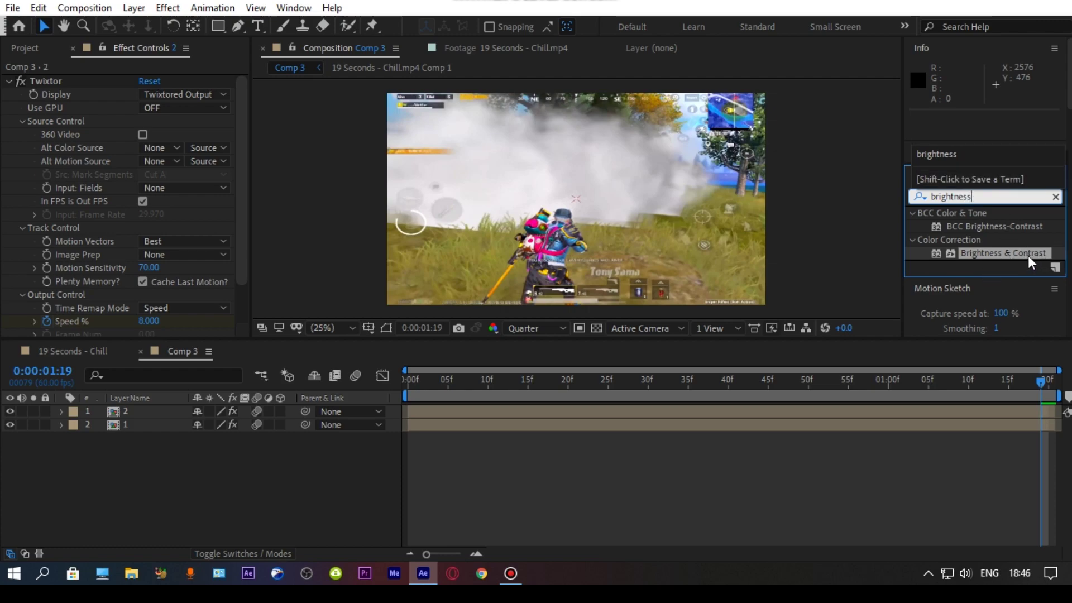
left_click_drag(1028, 256, 872, 417)
key("u")
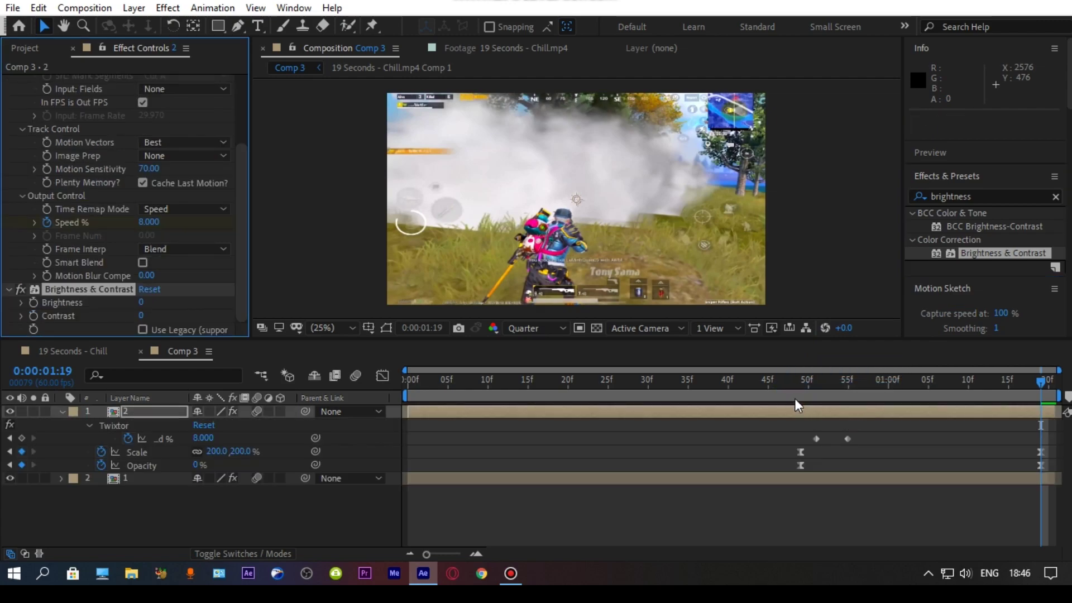
Keyframe Brightness 0 at frame 48 and 100 at frame 49.
left_click(801, 389)
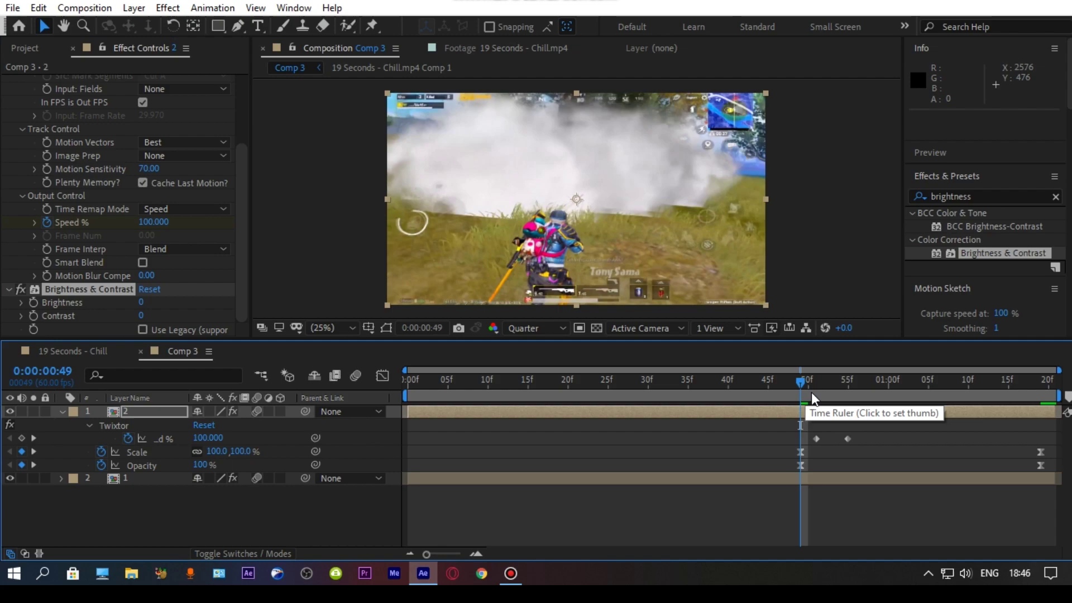
key("Page_Up")
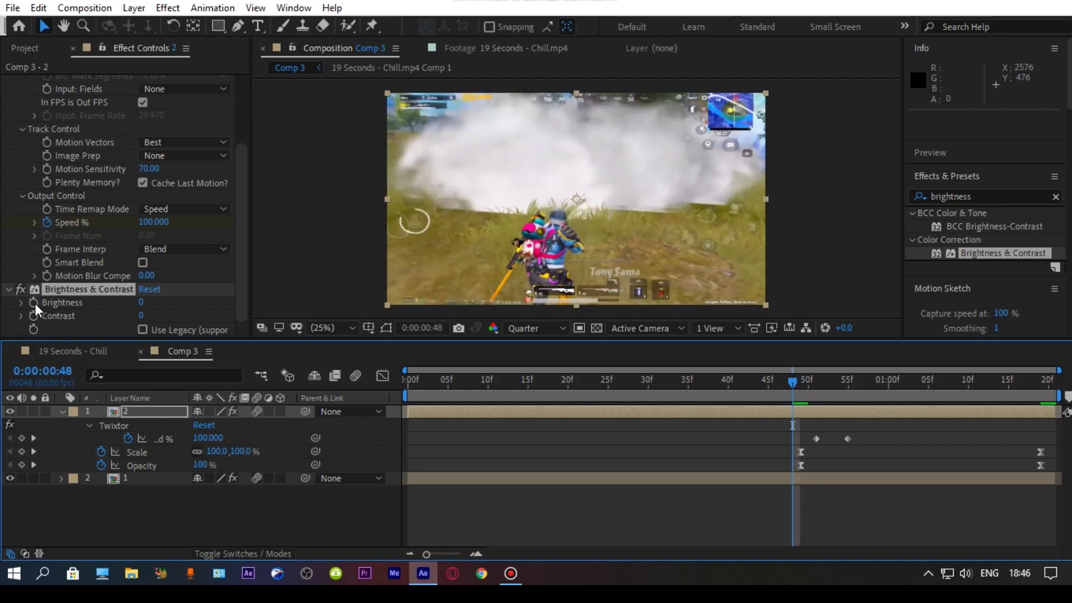
left_click(34, 302)
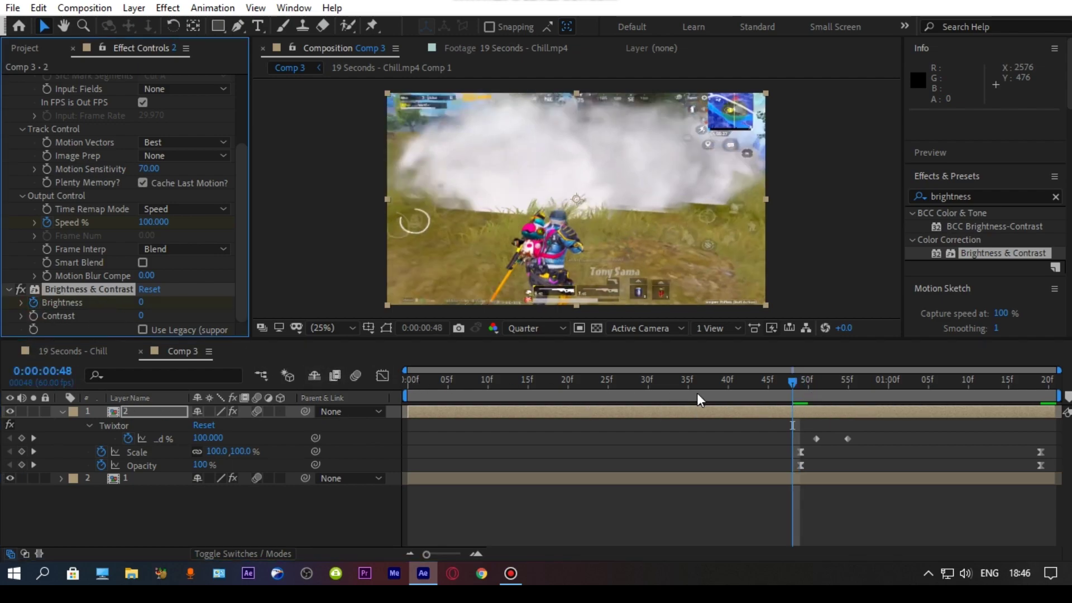
key("Page_Down")
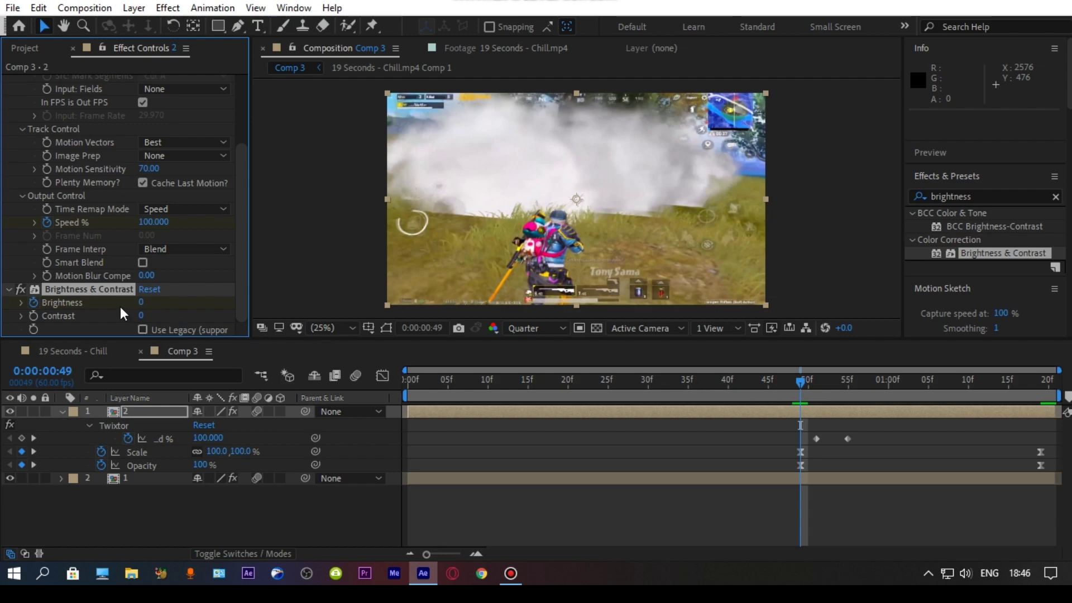
left_click(141, 303)
type("100")
key("Return")
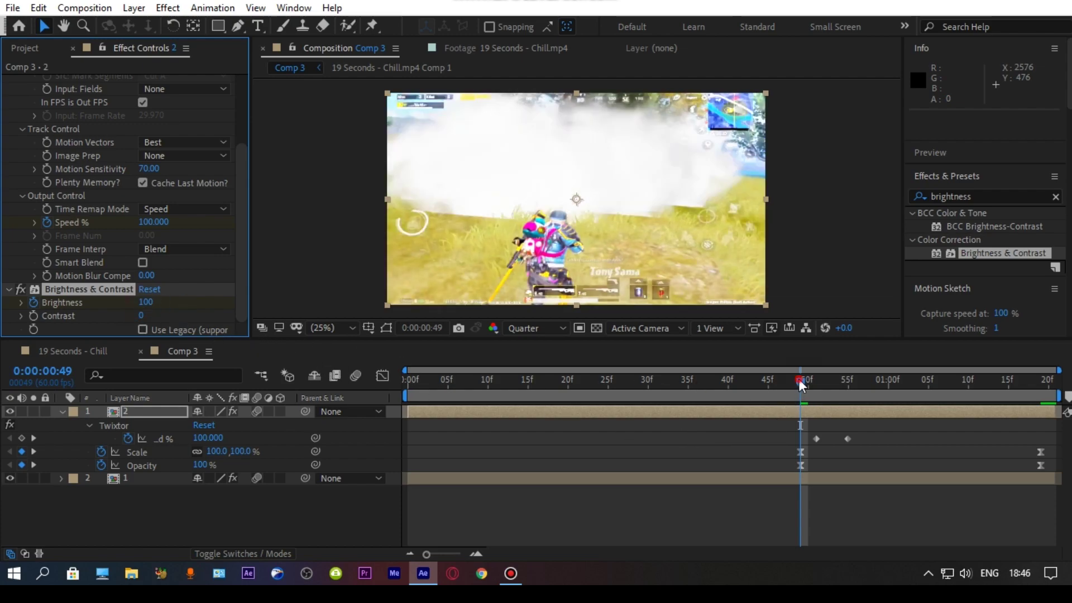
Return Brightness to 0 at the clip's end and Easy Ease those keyframes.
mouse_move(799, 379)
left_mouse_down()
mouse_move(1053, 421)
mouse_move(1042, 426)
left_mouse_up()
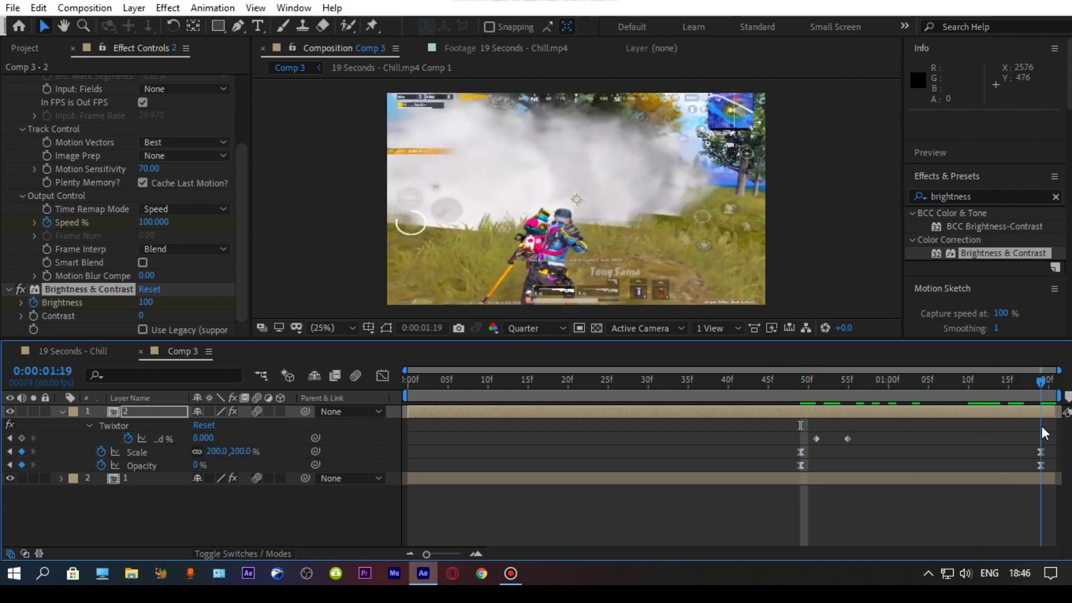
left_click(145, 303)
type("0")
key("Return")
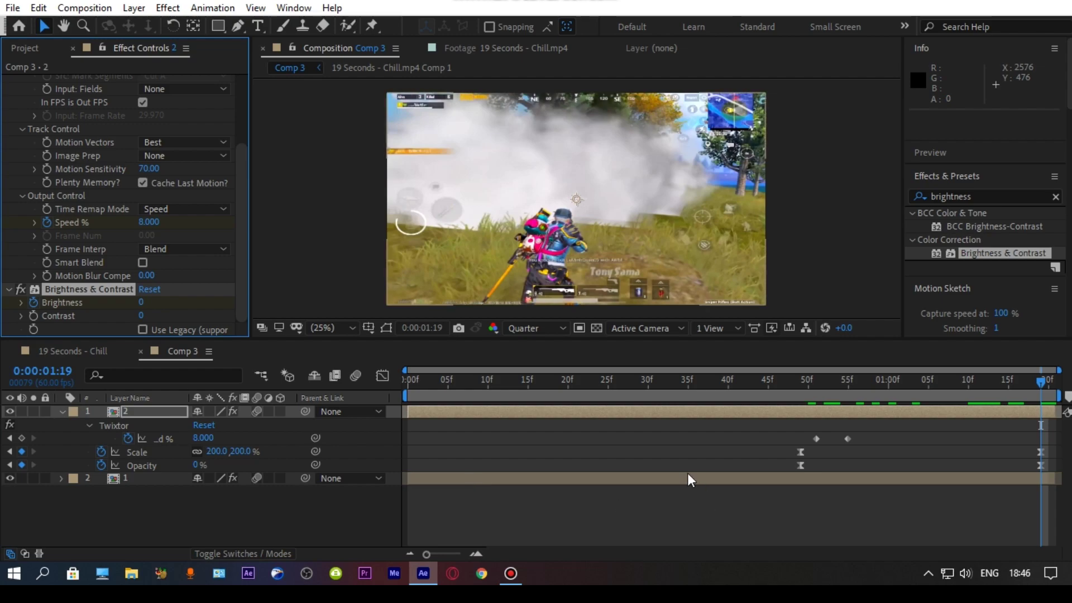
key("u")
key("u")
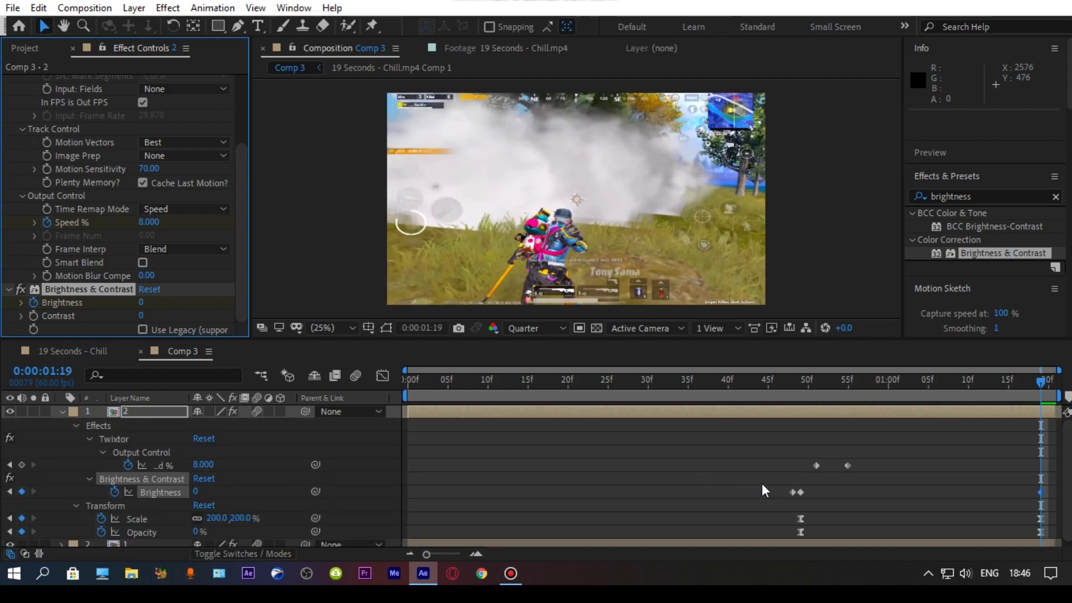
left_click_drag(762, 481, 1062, 515)
key("F9")
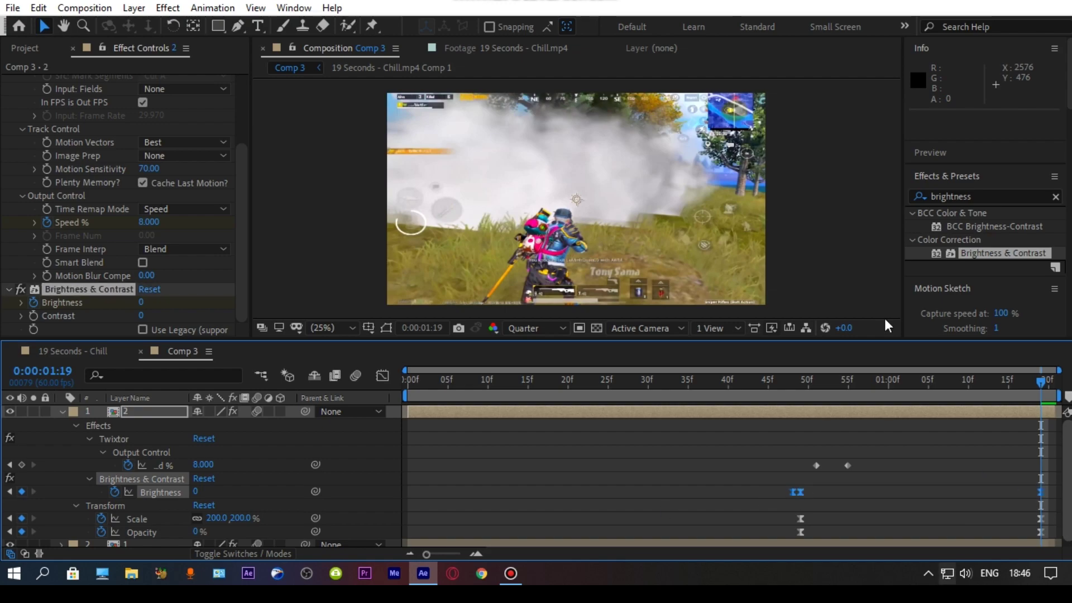
key("u")
Enable composition motion blur and preview the comp from 0:00:00:00.
left_click(203, 486)
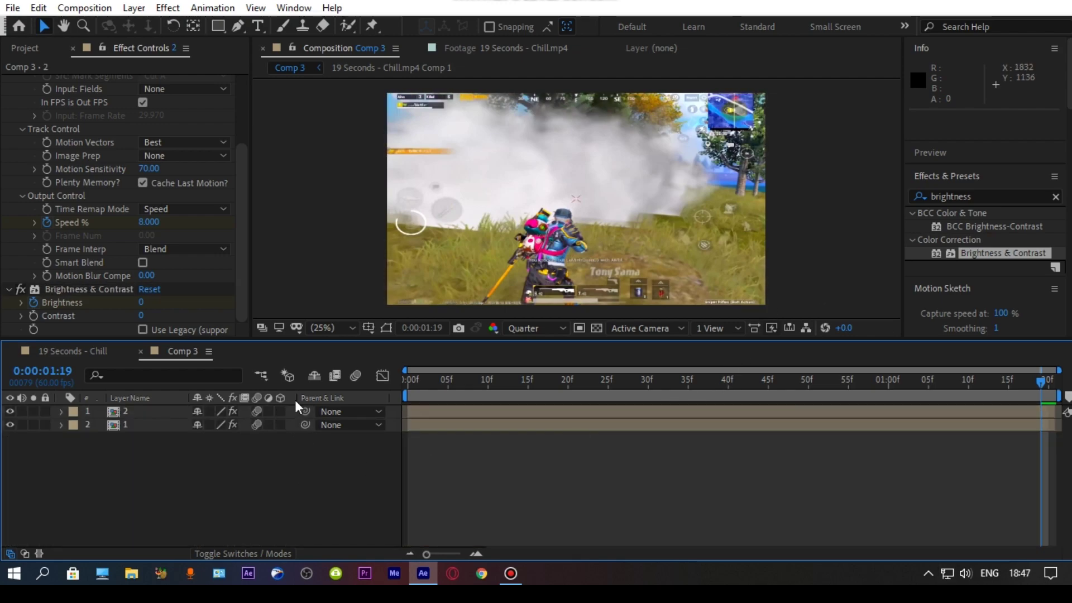
left_click(363, 374)
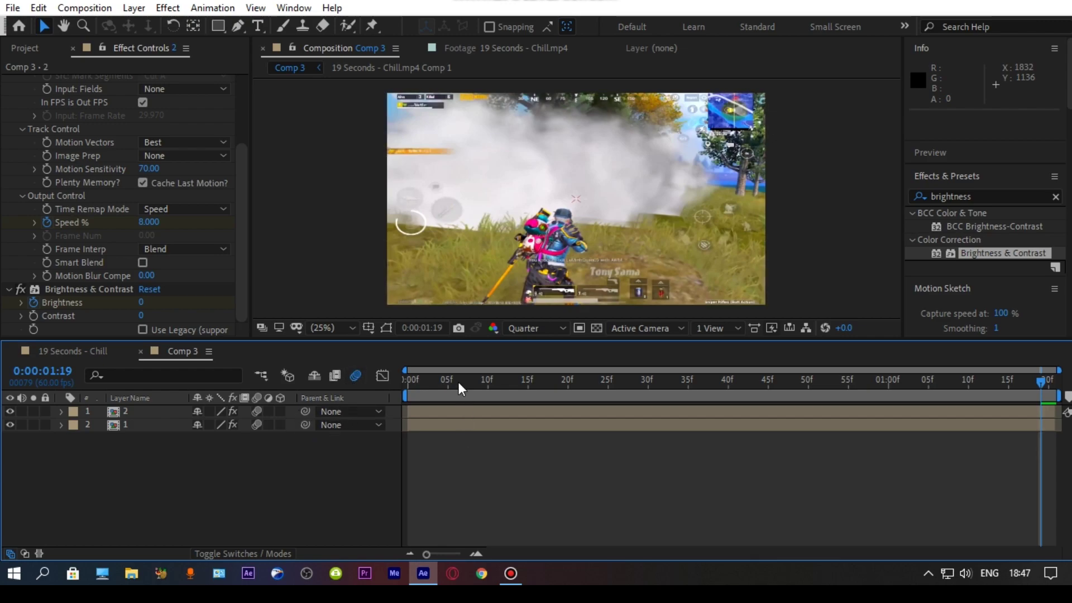
left_click_drag(458, 382, 343, 398)
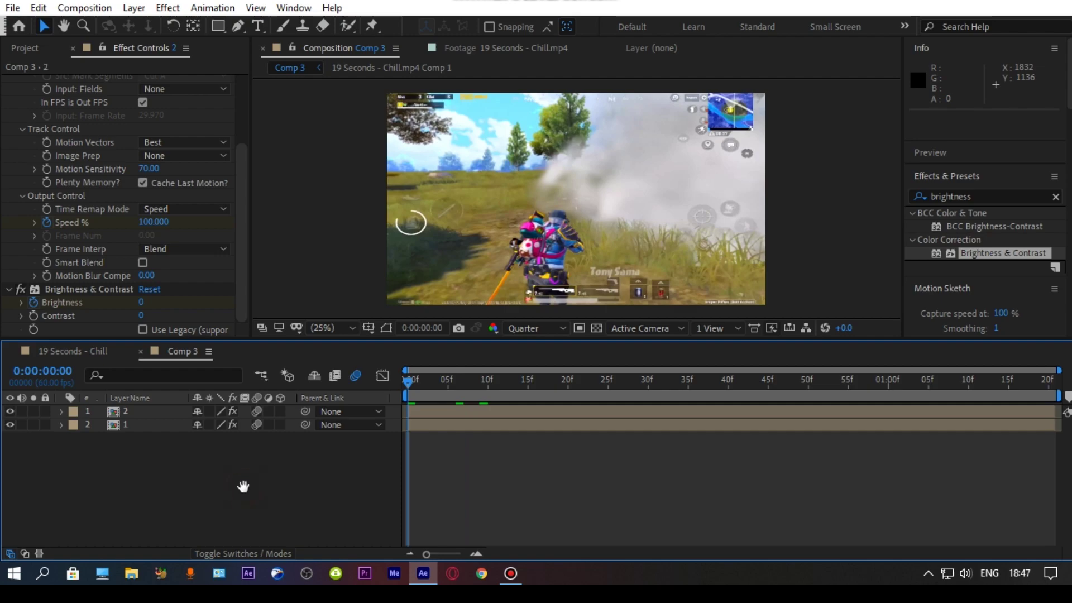
key("space")
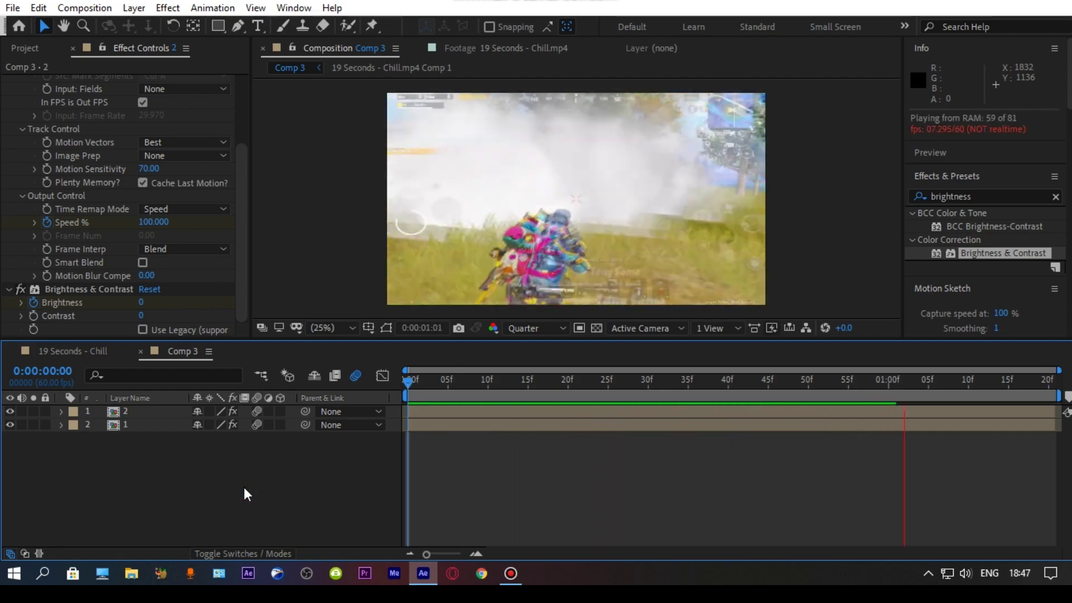